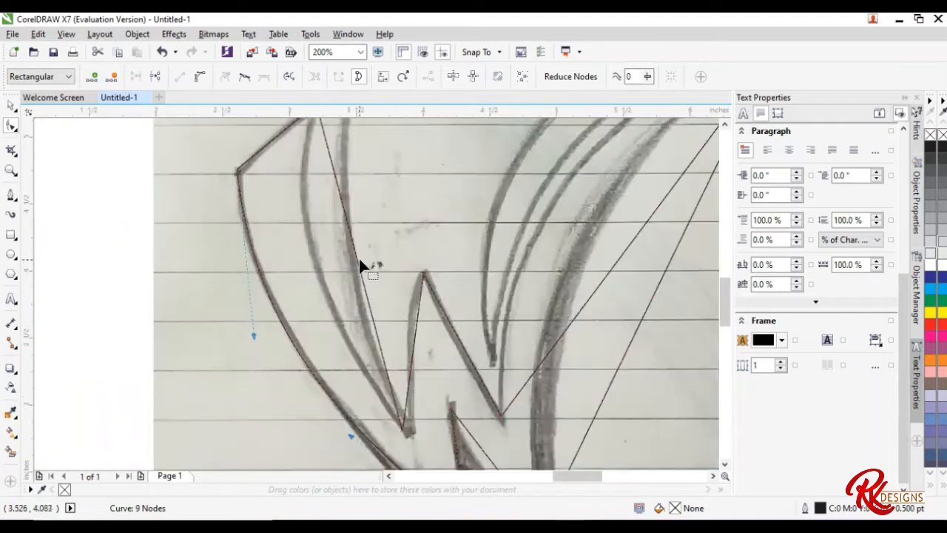
Bend the first W outline's left inner edge and both right-wing edges to follow the pencil sketch.
left_click_drag(357, 271, 313, 260)
left_click_drag(621, 247, 554, 302)
mouse_move(569, 249)
left_mouse_down()
mouse_move(495, 245)
mouse_move(474, 268)
left_mouse_up()
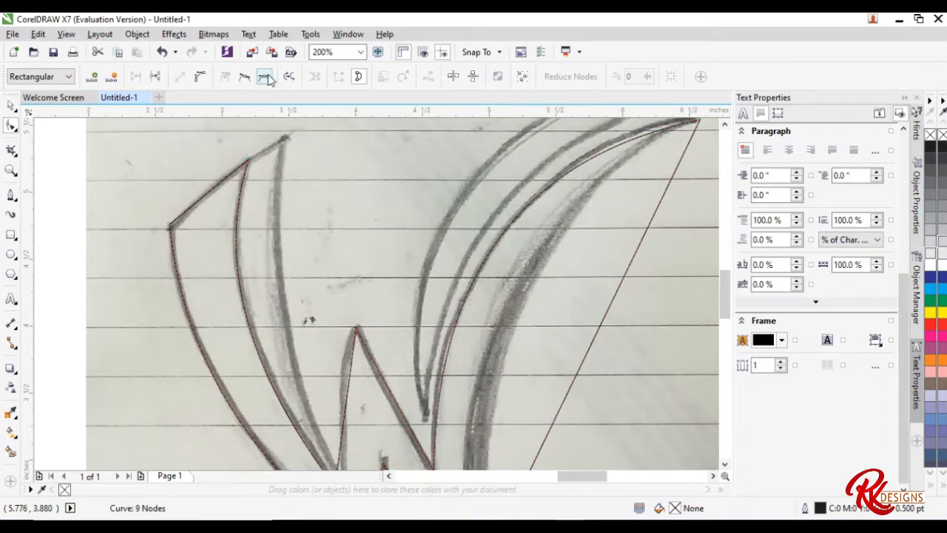
left_click_drag(576, 339, 507, 301)
scroll(506, 301, "down", 1)
scroll(602, 209, "up", 3)
left_click_drag(599, 230, 591, 203)
scroll(599, 195, "down", 3)
scroll(483, 459, "up", 2)
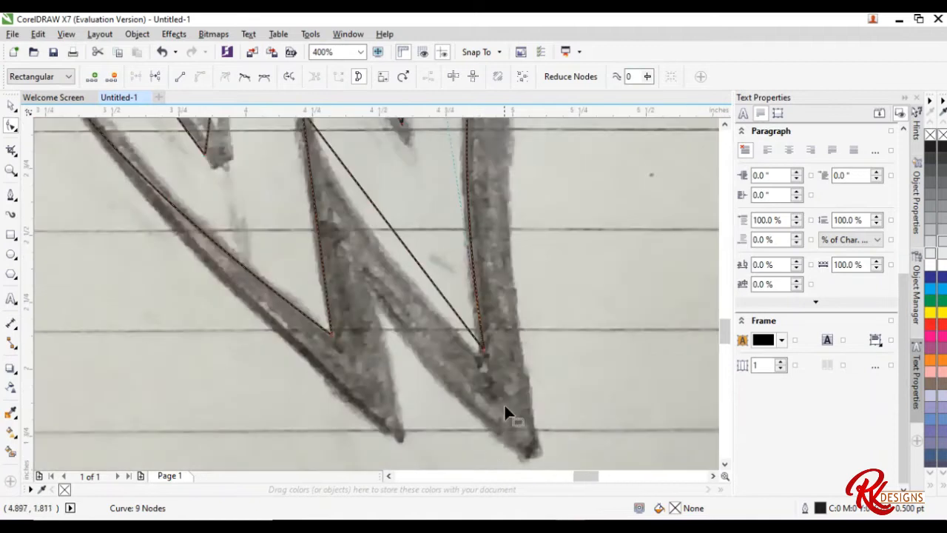
Convert the slanted segment of the W's lower inner notch to a curve, bend it along the sketch and reposition its lower tip node.
left_click(197, 78)
left_click_drag(389, 226, 373, 242)
scroll(473, 343, "up", 3)
left_click_drag(552, 367, 501, 376)
scroll(499, 366, "down", 5)
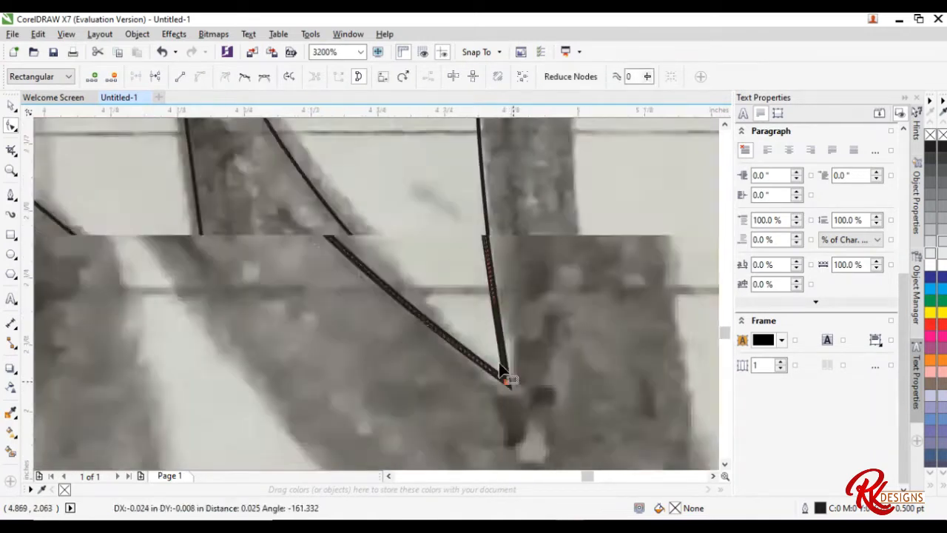
scroll(450, 229, "down", 1)
scroll(409, 185, "up", 1)
Start a second outline with the Pen tool from the left stroke's upper tip down through a zigzag inside the first W.
left_click(11, 196)
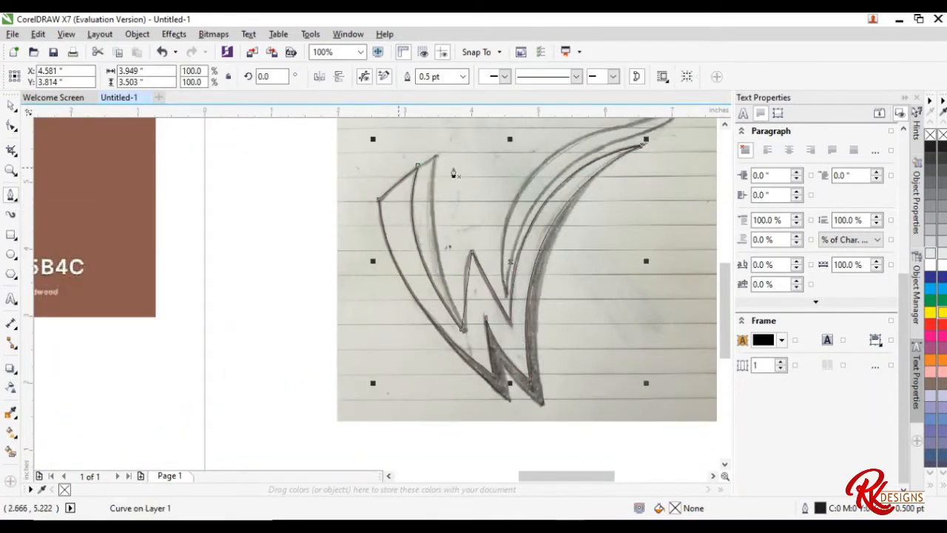
scroll(423, 162, "up", 2)
scroll(376, 191, "down", 1)
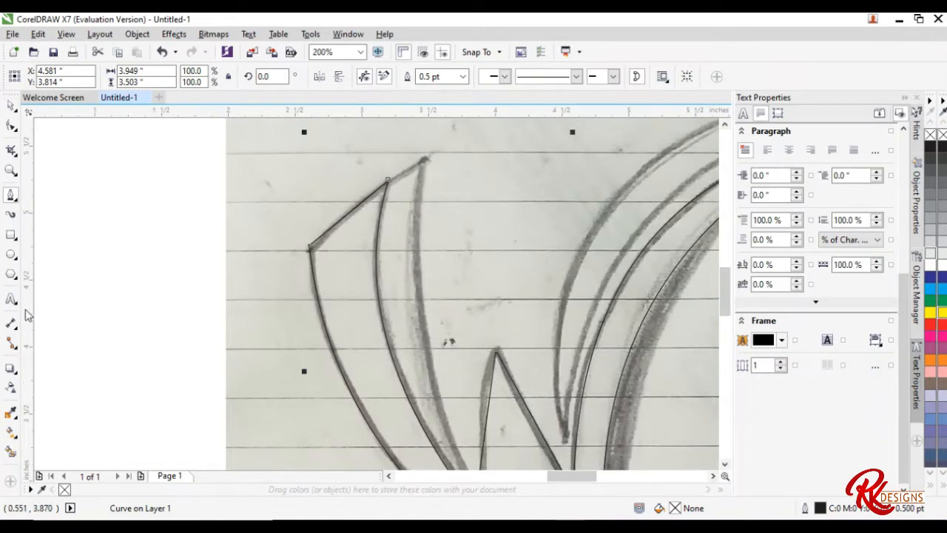
scroll(412, 177, "up", 1)
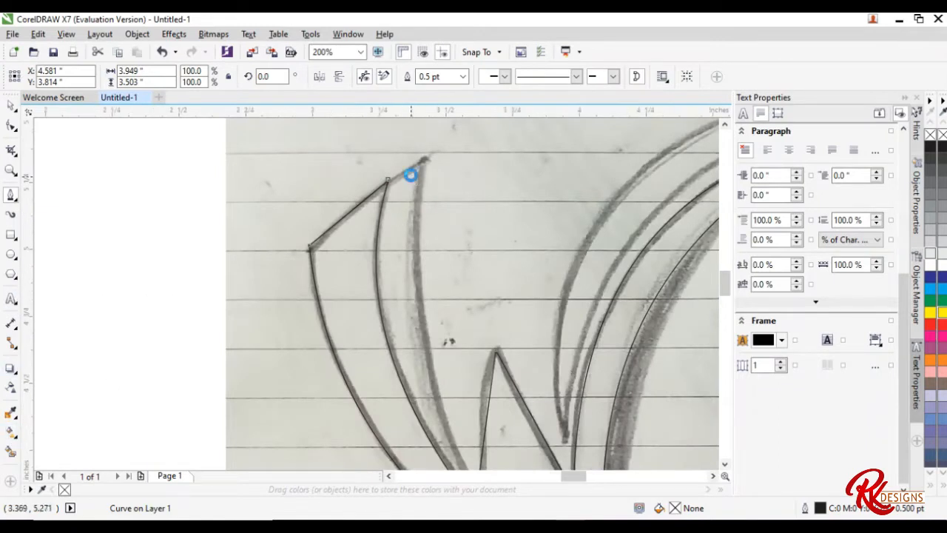
left_click(435, 146)
scroll(419, 170, "down", 2)
scroll(452, 346, "up", 2)
scroll(437, 284, "down", 1)
scroll(439, 259, "up", 1)
left_click(460, 357)
scroll(460, 359, "down", 1)
scroll(466, 368, "down", 1)
scroll(471, 318, "up", 1)
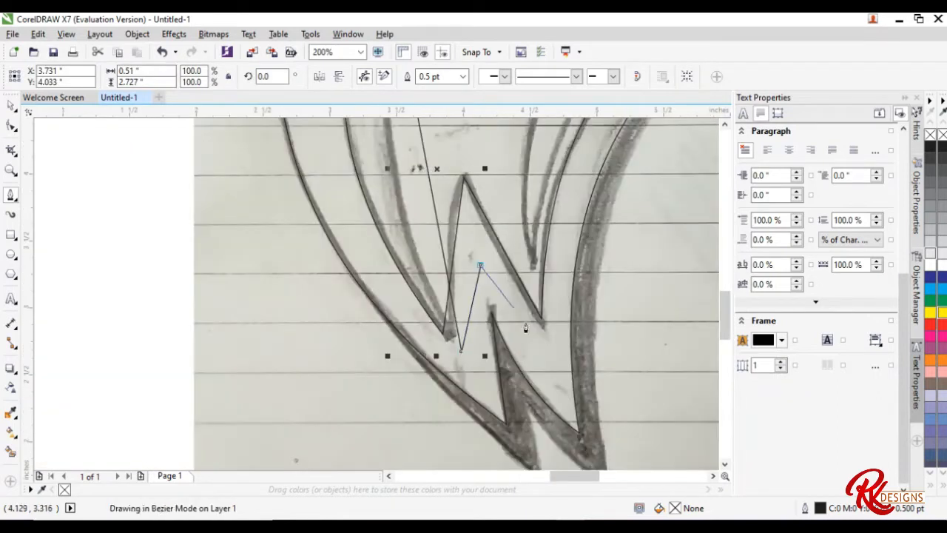
left_click(481, 266)
left_click(554, 350)
Continue the second outline to the right wing tip, around the W's lower points and upper left corner, and close it at its start.
scroll(552, 347, "down", 2)
scroll(676, 184, "up", 2)
left_click(677, 177)
scroll(675, 181, "down", 2)
scroll(591, 333, "up", 3)
left_click(568, 455)
left_click(406, 293)
left_click(438, 440)
scroll(447, 443, "down", 3)
scroll(345, 378, "up", 2)
scroll(531, 180, "up", 1)
left_click(530, 194)
scroll(530, 195, "down", 1)
scroll(592, 150, "up", 3)
left_click(600, 160)
Bend the second outline's left outer and left inner edges into curves with the Shape tool, following the sketch.
left_click(10, 126)
left_click(399, 293)
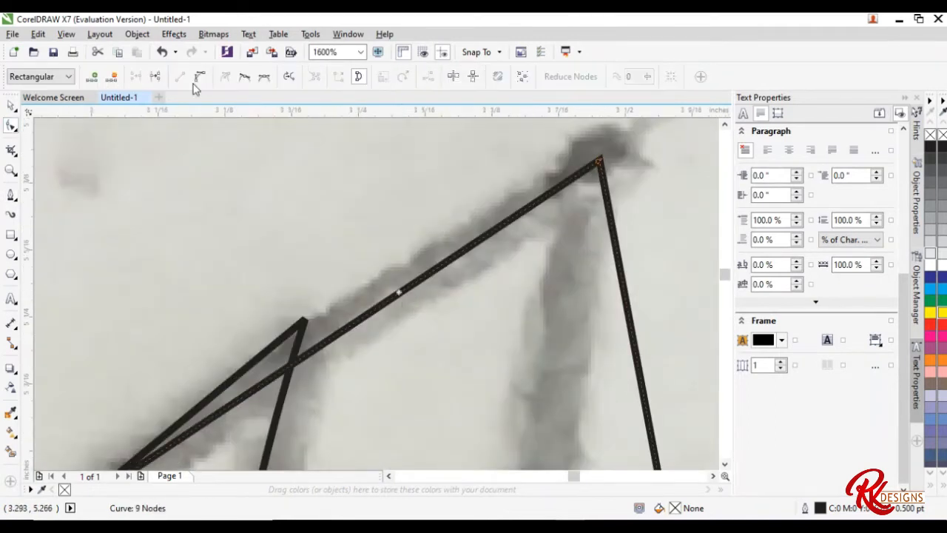
left_click_drag(403, 287, 394, 289)
scroll(395, 289, "down", 2)
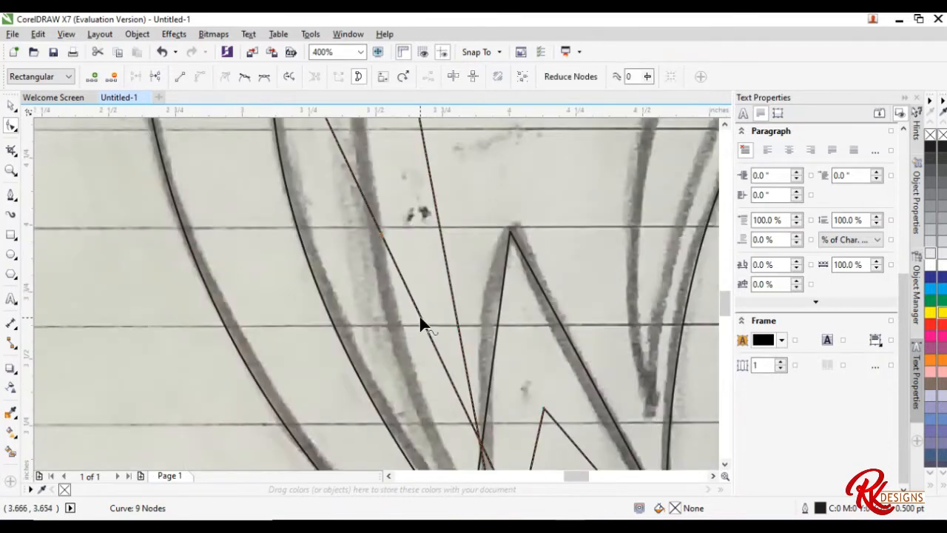
left_click_drag(419, 324, 334, 369)
left_click_drag(444, 250, 386, 259)
scroll(386, 266, "down", 1)
scroll(651, 414, "up", 1)
scroll(477, 248, "down", 1)
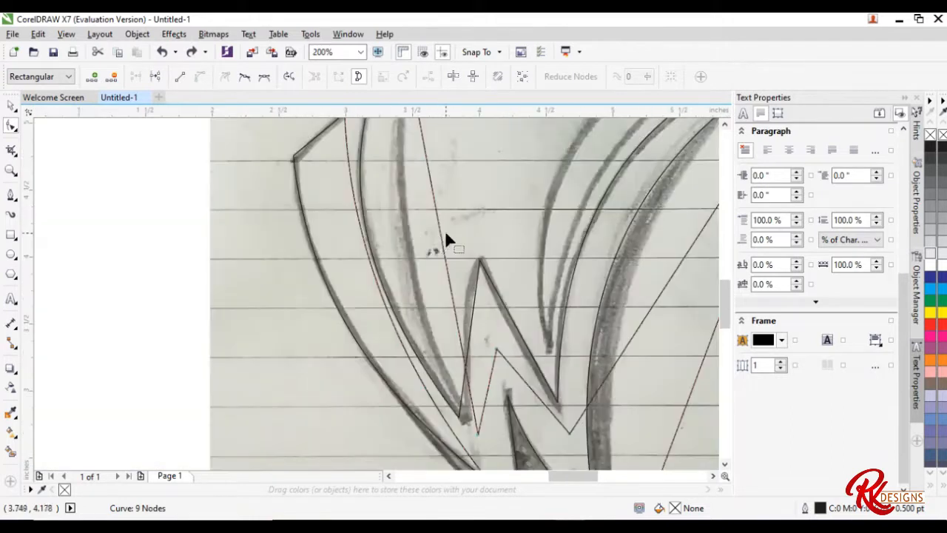
scroll(461, 334, "down", 1)
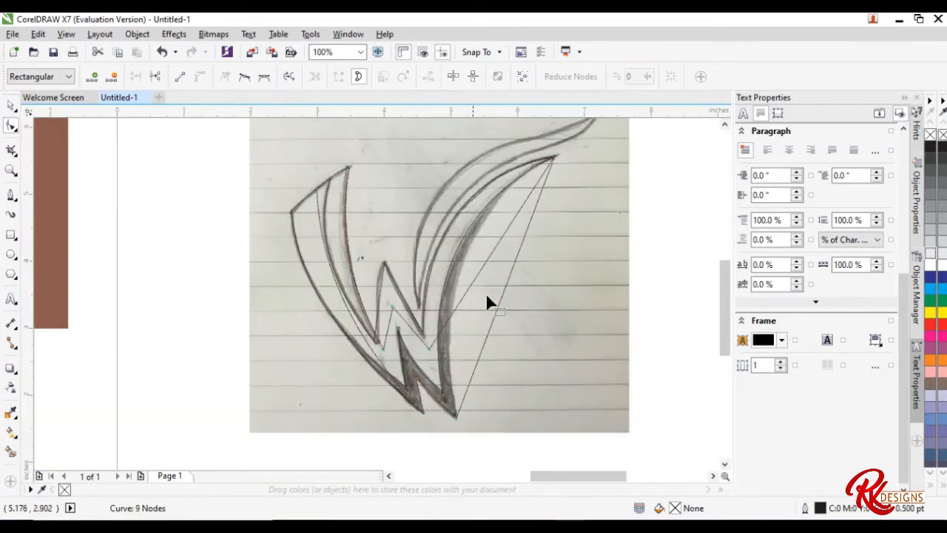
Bend the second outline's two right-wing edges into curves that follow the shaded wing in the sketch.
left_click_drag(453, 235, 454, 237)
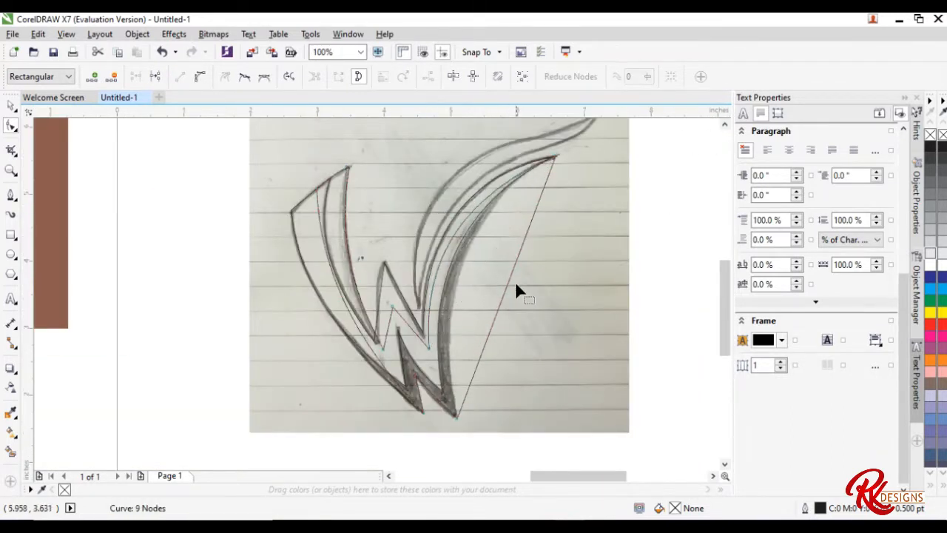
scroll(536, 194, "down", 1)
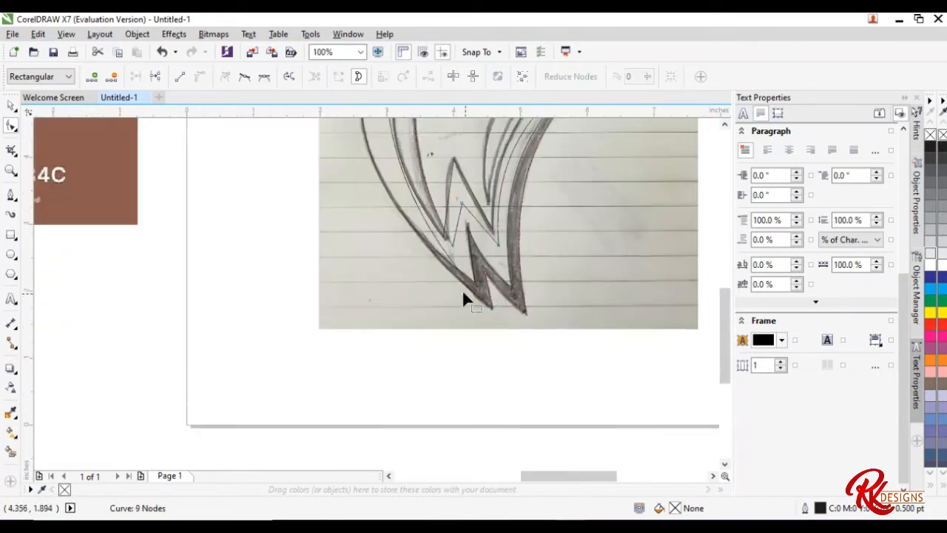
scroll(437, 169, "up", 1)
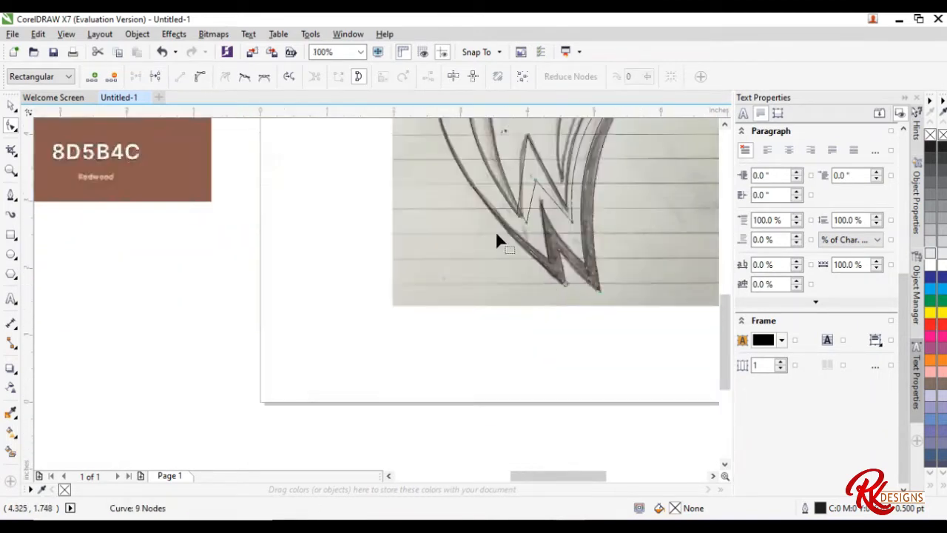
Refine the second outline's left outer edge and its points around the W's lower notch to match the sketch.
scroll(539, 274, "up", 3)
left_click_drag(629, 302, 628, 303)
scroll(525, 329, "down", 3)
scroll(458, 185, "up", 3)
scroll(502, 148, "down", 2)
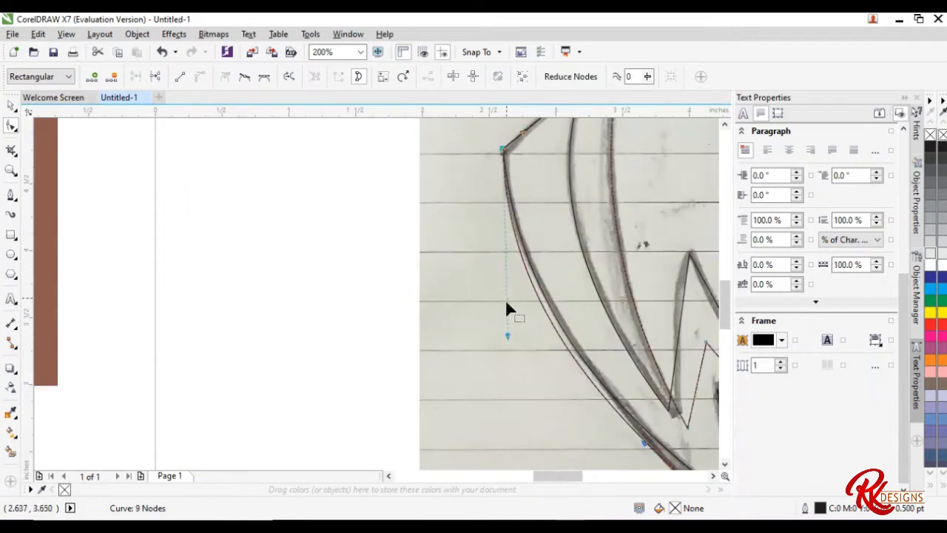
scroll(527, 341, "down", 1)
scroll(544, 320, "up", 2)
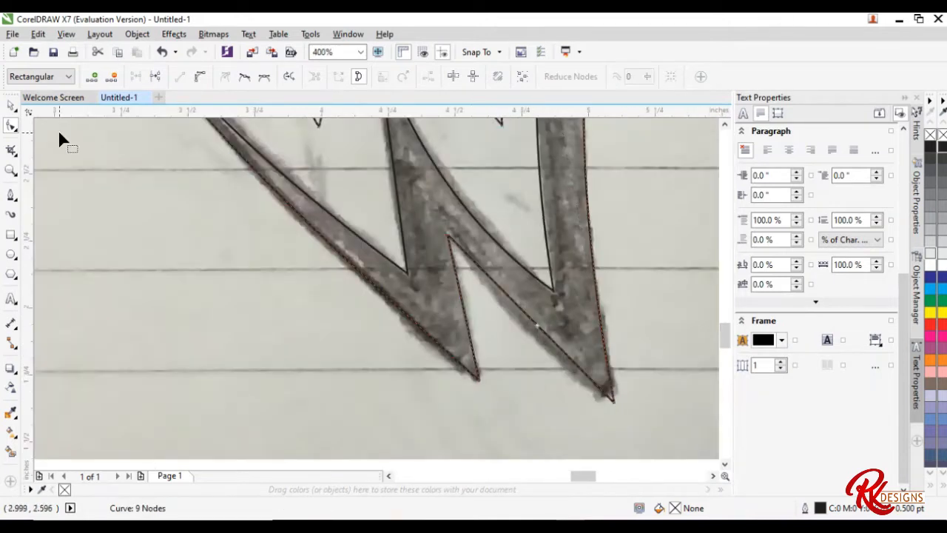
scroll(515, 332, "down", 2)
scroll(539, 211, "up", 2)
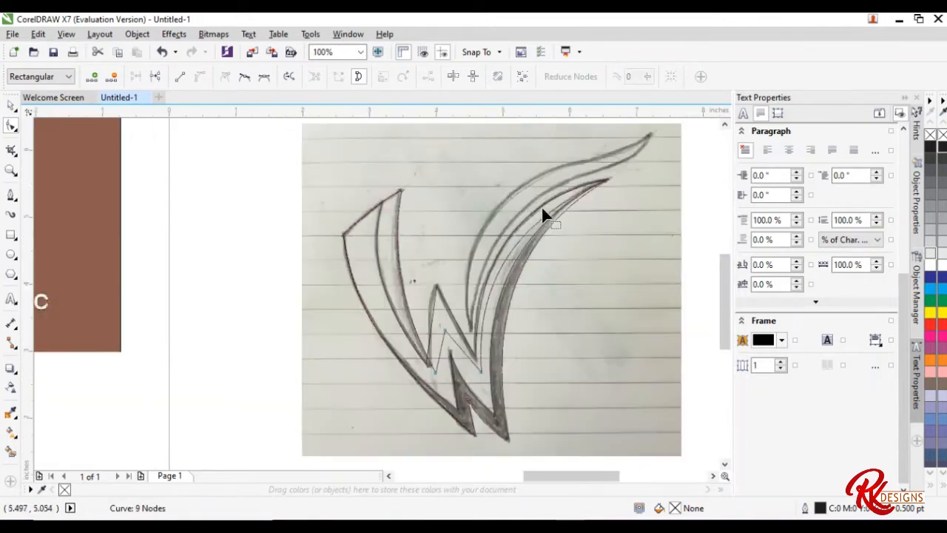
Draw the outline of the upper swoosh with the Pen tool between its lower tip and the upper wing tip.
left_click(12, 197)
scroll(315, 259, "down", 1)
scroll(299, 416, "up", 1)
left_click(299, 423)
scroll(314, 355, "down", 1)
scroll(376, 261, "up", 1)
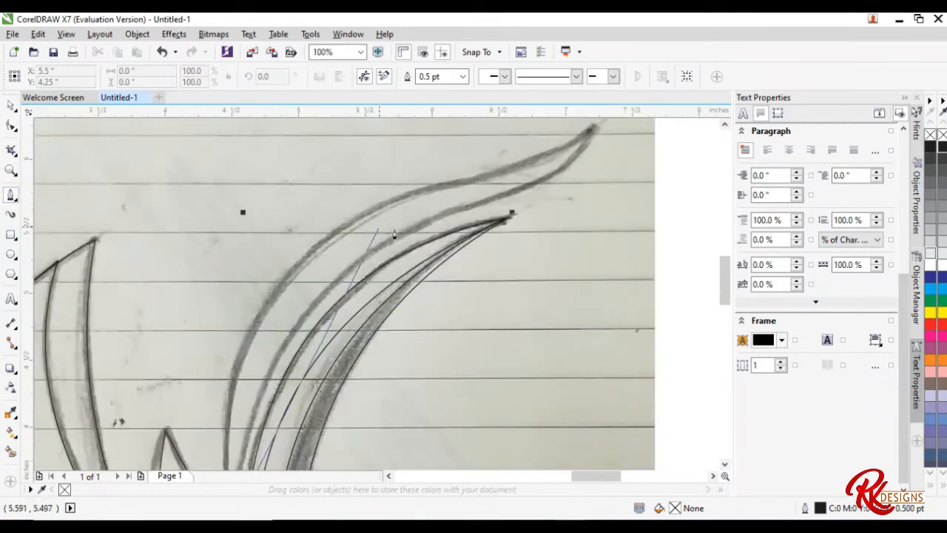
left_click(482, 208)
scroll(447, 200, "down", 2)
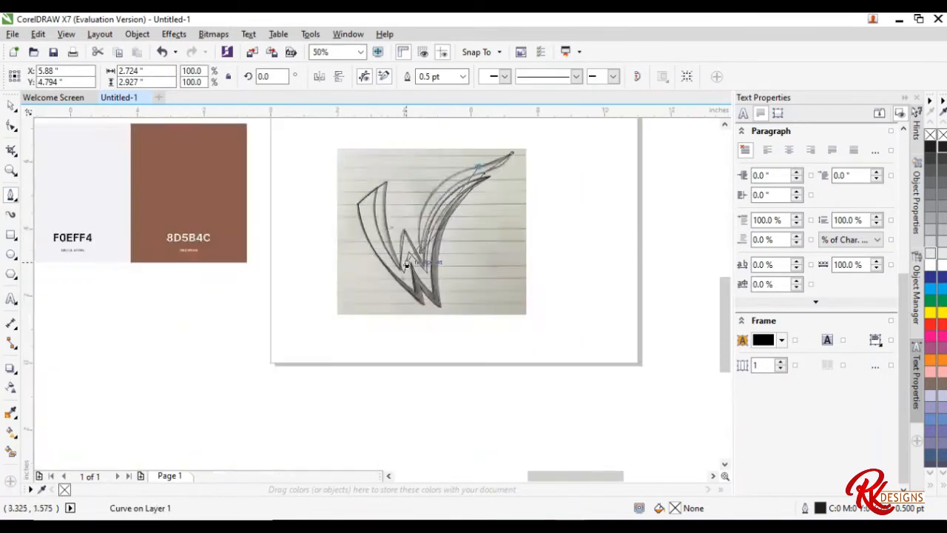
scroll(521, 211, "up", 3)
scroll(547, 162, "down", 1)
Convert both long sides of the swoosh outline to curves and bend them along the sketched strokes.
left_click(14, 128)
left_click(485, 292)
left_click(200, 78)
left_click_drag(498, 280, 411, 236)
left_click(497, 299)
left_click(198, 80)
left_click_drag(495, 300, 452, 278)
Bend the swoosh's short edges near its upper tip to follow the pencil lines.
scroll(453, 281, "down", 2)
scroll(506, 234, "up", 3)
left_click(547, 262)
left_click_drag(558, 265, 558, 263)
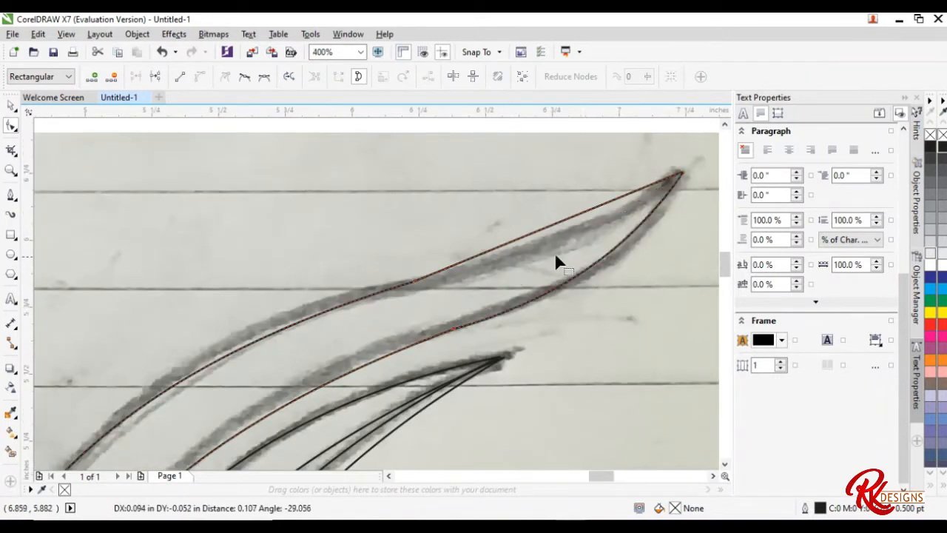
left_click_drag(531, 233, 540, 244)
scroll(511, 233, "down", 2)
scroll(441, 259, "up", 2)
Adjust the node and curve handle on the swoosh's upper edge so the curve runs smoothly along the sketch.
left_click_drag(442, 266, 444, 256)
double_click(621, 200)
key("ctrl+z")
left_click_drag(261, 277, 292, 260)
scroll(293, 260, "down", 1)
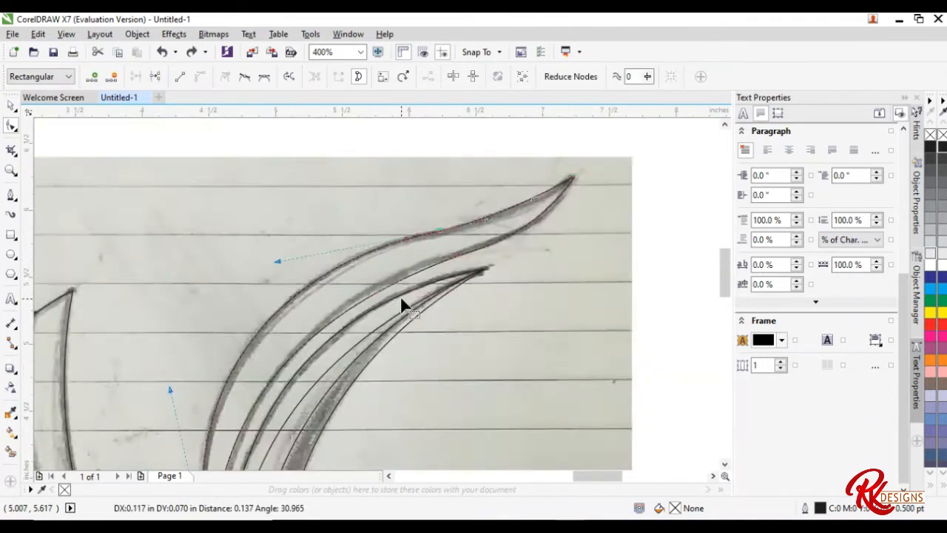
scroll(397, 296, "up", 1)
scroll(355, 245, "down", 1)
scroll(94, 220, "down", 1)
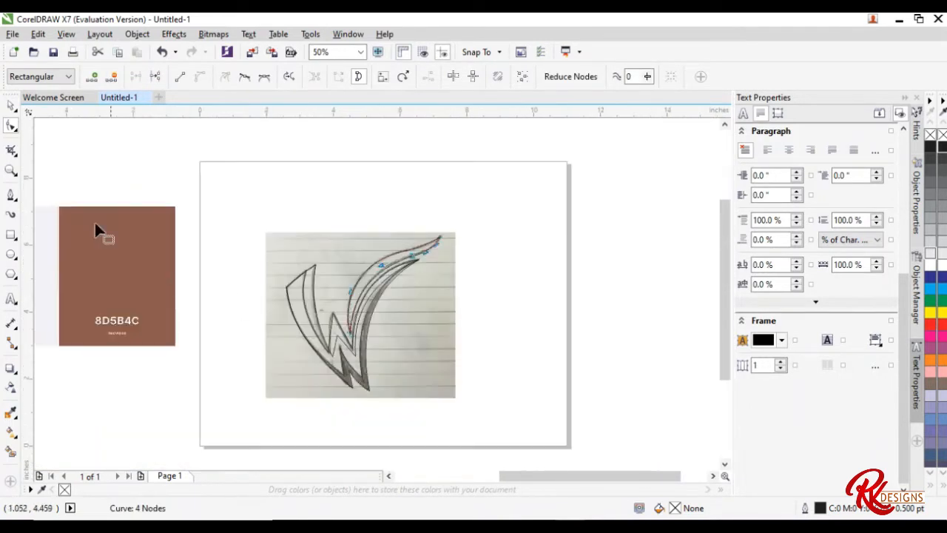
Move the sketch photo away to the right of the traced artwork and send the second W outline behind the first.
left_click_drag(448, 339, 676, 347)
right_click(368, 386)
mouse_move(448, 241)
left_click(584, 250)
Fill the rear W shape with blue and the front W shape with red.
left_click(930, 277)
scroll(342, 307, "up", 1)
left_click(330, 349)
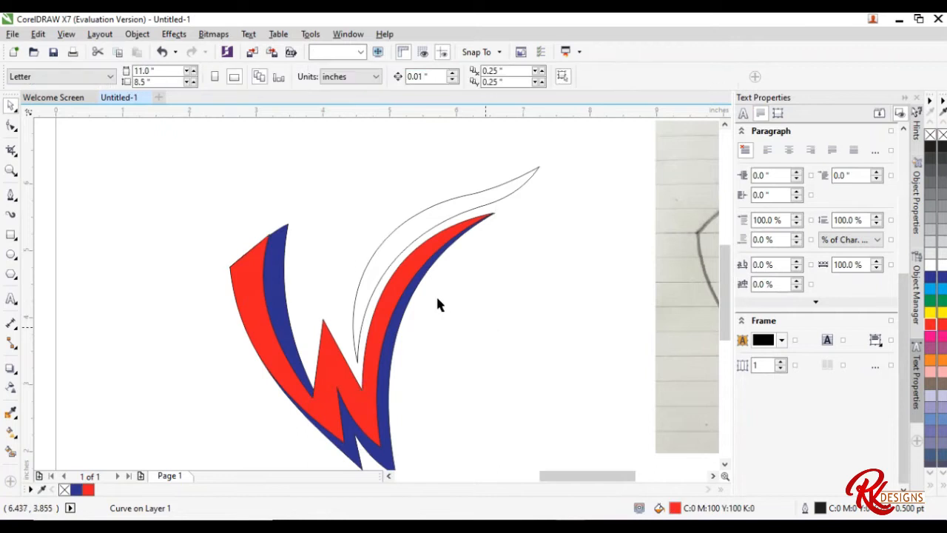
scroll(347, 396, "down", 1)
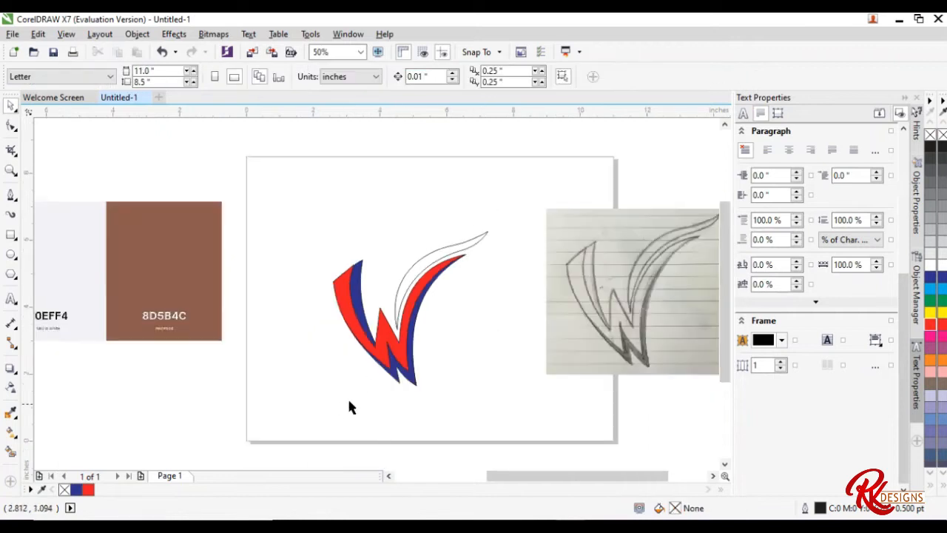
Adjust the blue shape's nodes at its upper left corner to line up with the edge of the red shape.
scroll(474, 362, "up", 2)
left_click(11, 125)
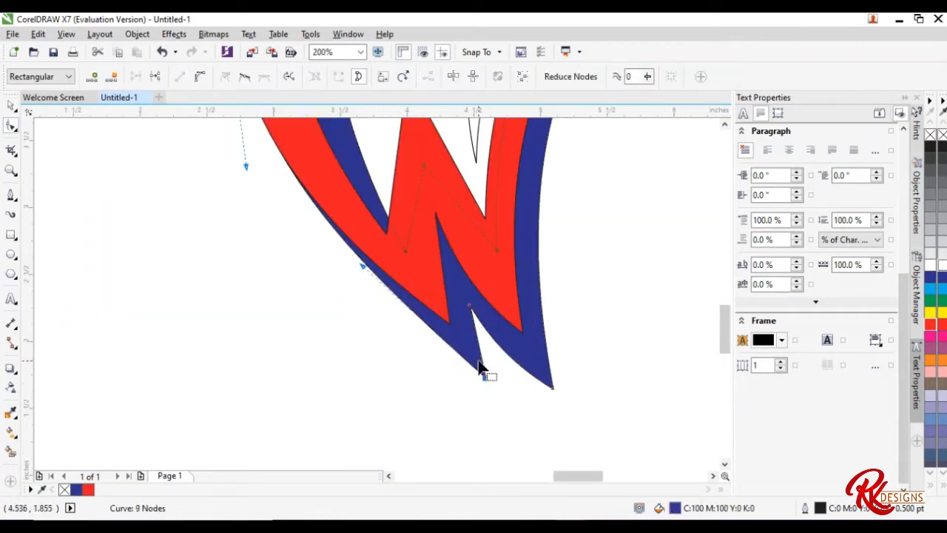
scroll(422, 338, "up", 2)
scroll(416, 345, "down", 3)
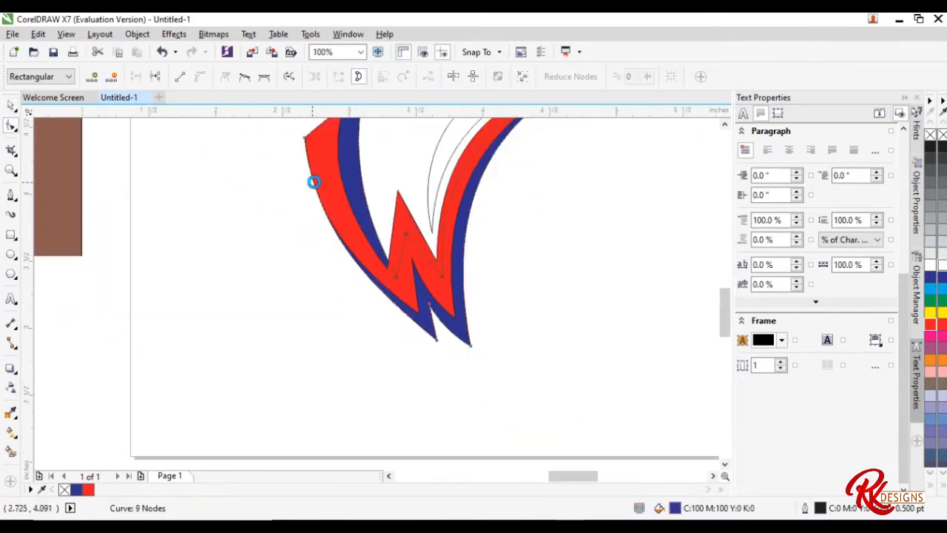
scroll(313, 182, "up", 3)
left_click_drag(384, 232, 386, 229)
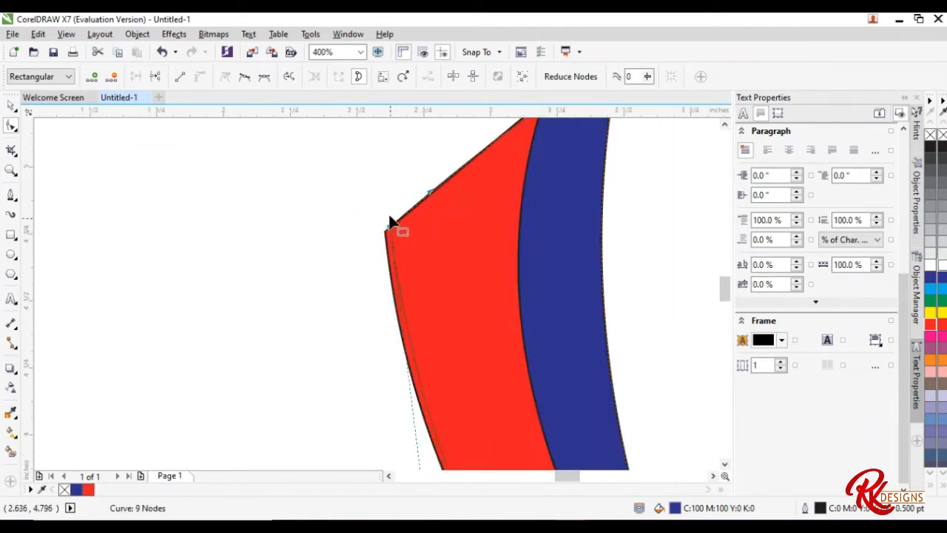
scroll(389, 219, "down", 2)
scroll(426, 304, "up", 2)
left_click_drag(442, 303, 446, 298)
scroll(348, 296, "down", 4)
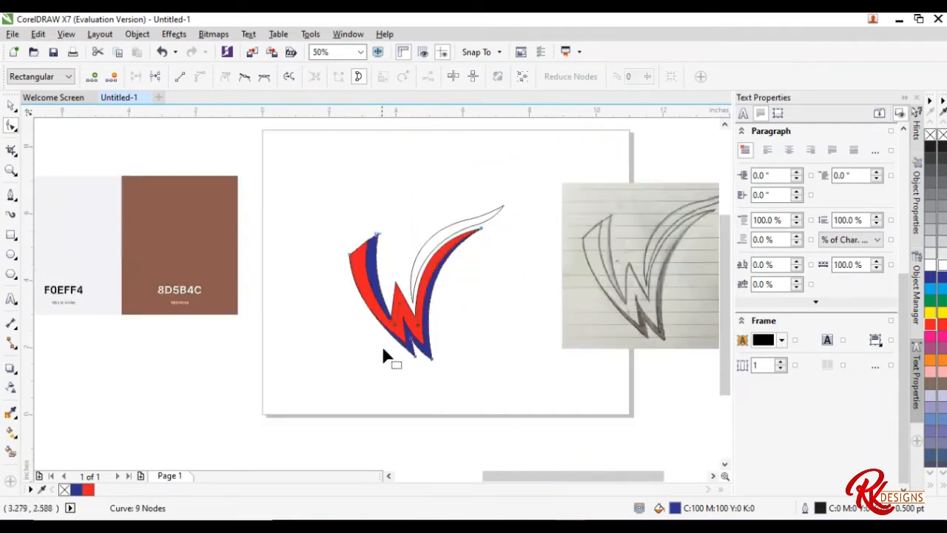
Reshape the blue shape's slanted lower notch edge into a slightly deeper curve.
scroll(385, 355, "up", 4)
left_click(422, 390)
left_click_drag(421, 387, 420, 381)
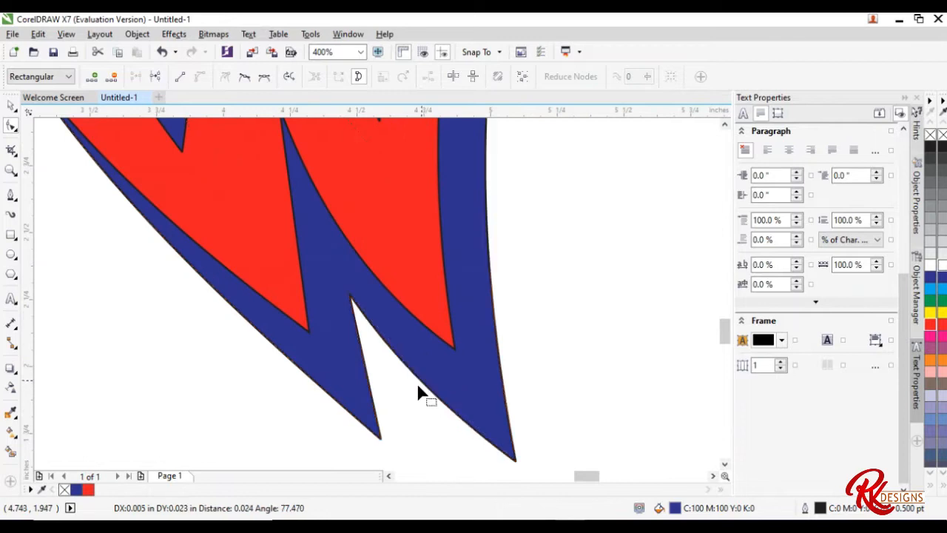
scroll(383, 349, "down", 2)
Add the swatch colours 800080, 000000, F0EFF4 and 8D5B4C to the colour palette with the eyedropper.
left_click(11, 106)
left_click(82, 205)
scroll(473, 285, "down", 2)
scroll(425, 277, "up", 1)
scroll(656, 275, "left", 5)
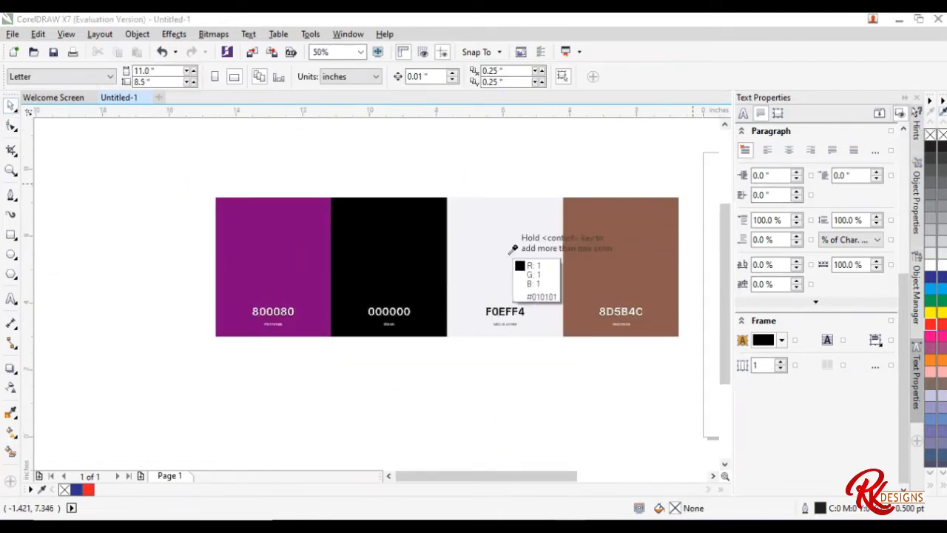
scroll(339, 278, "right", 2)
scroll(338, 273, "down", 2)
scroll(445, 282, "up", 3)
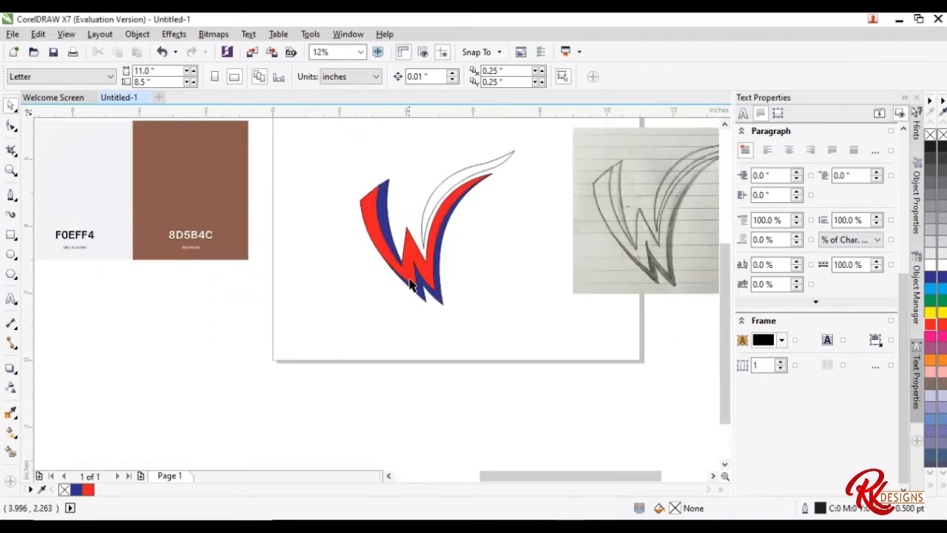
Apply a linear fountain fill down the red W shape, running from red to the sampled purple.
left_click(418, 269)
left_click(12, 432)
left_click_drag(460, 150, 447, 346)
left_click(930, 485)
Apply a vertical fountain fill to the blue W shape, using the sampled off-white as start colour and brown as end colour.
left_click(462, 194)
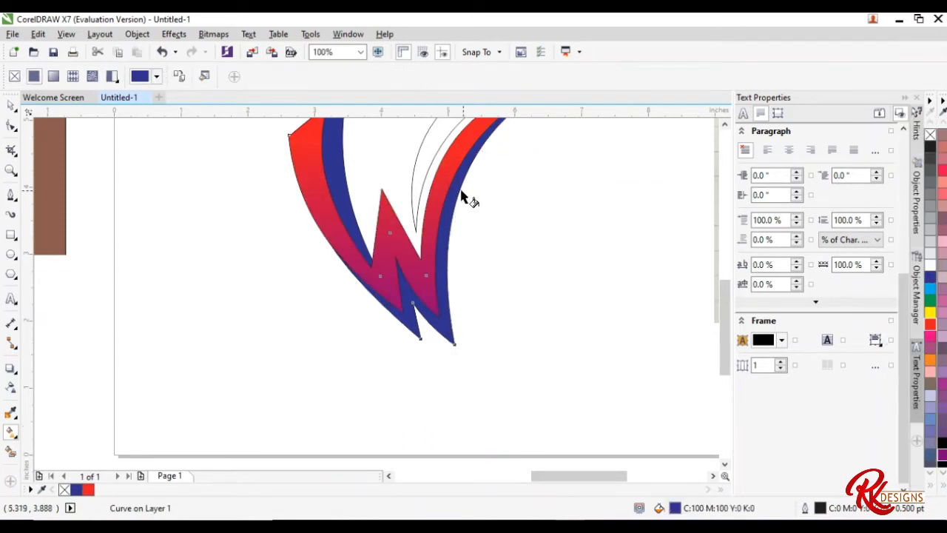
left_click_drag(454, 189, 450, 384)
left_click(943, 492)
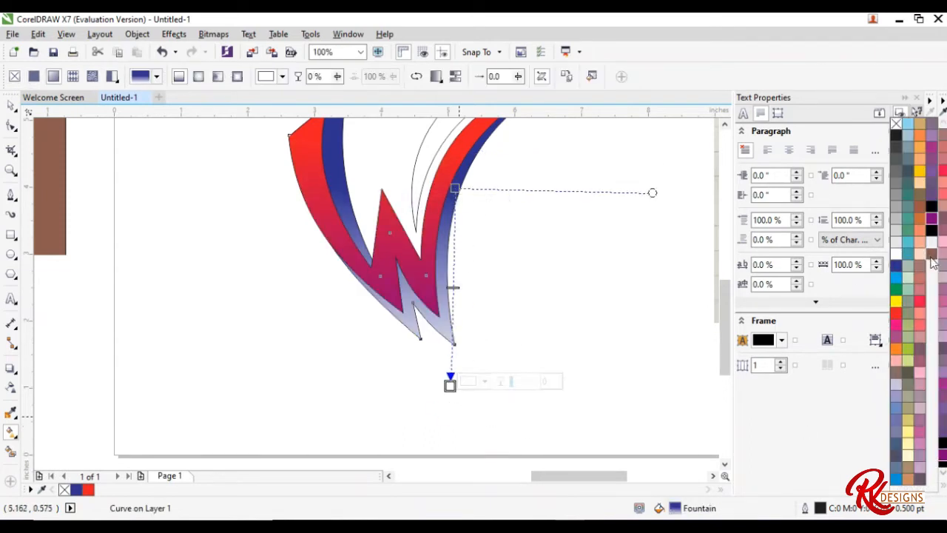
left_click_drag(931, 253, 450, 383)
left_click_drag(551, 213, 456, 191)
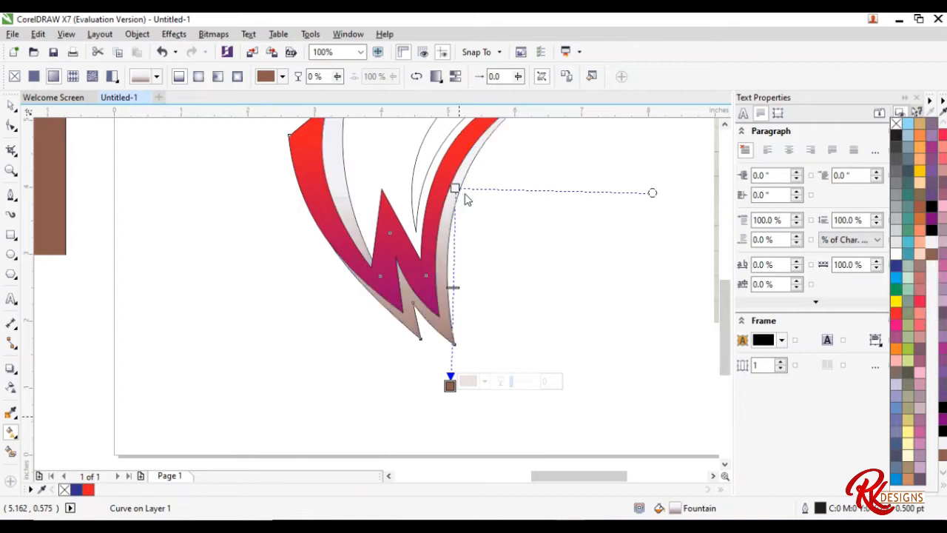
left_click(944, 490)
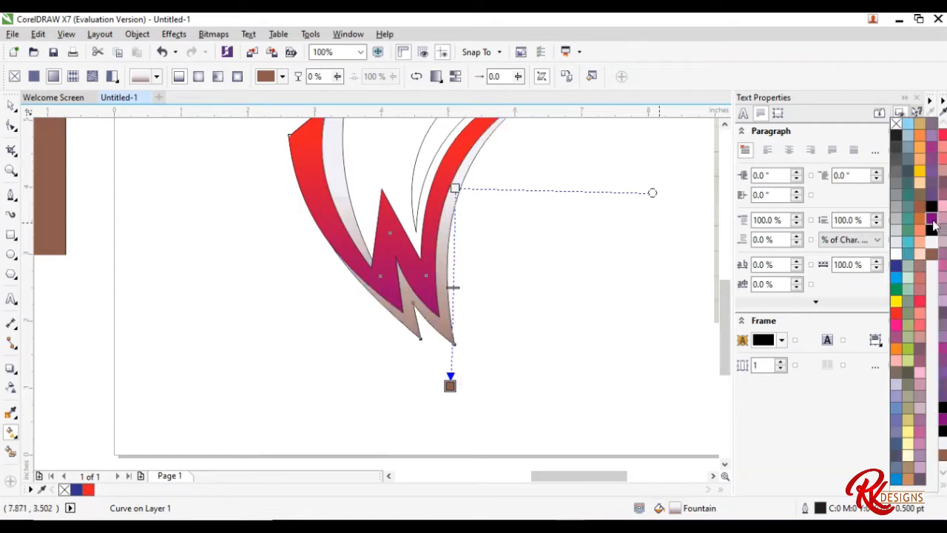
Add a black intermediate stop to the back W shape's fountain fill and extend the fill's start point upward.
left_click_drag(453, 256, 453, 254)
left_click_drag(932, 229, 453, 253)
left_click(448, 268)
scroll(446, 265, "down", 2)
scroll(437, 239, "up", 1)
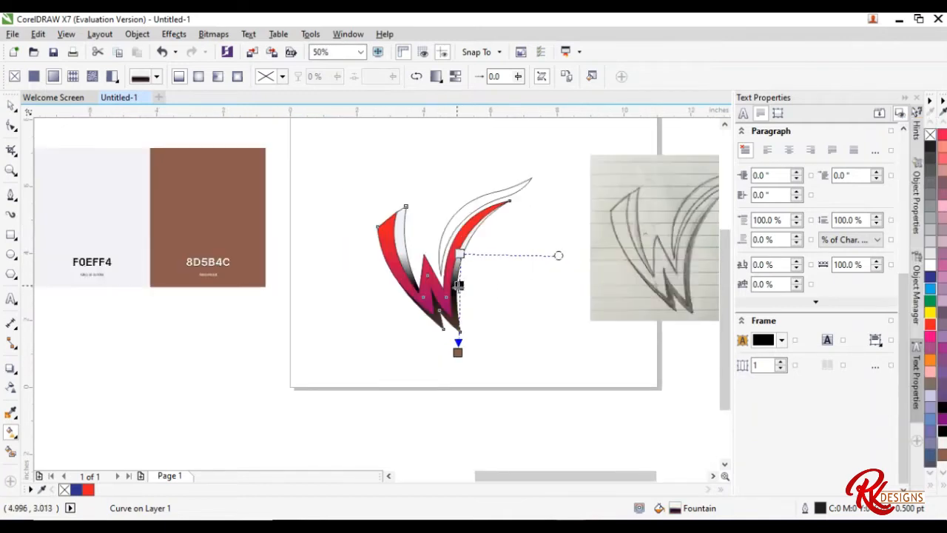
scroll(464, 276, "up", 2)
left_click_drag(466, 234, 466, 206)
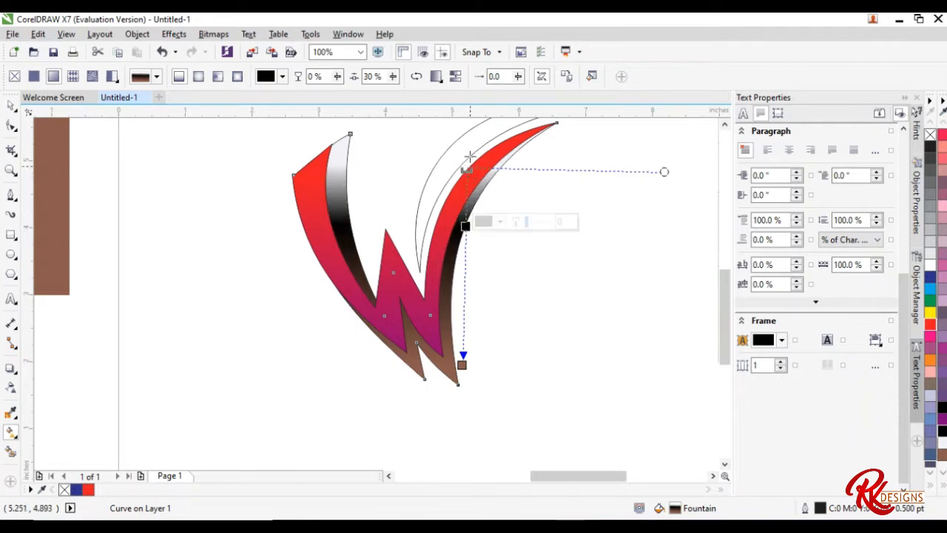
left_click_drag(468, 167, 479, 128)
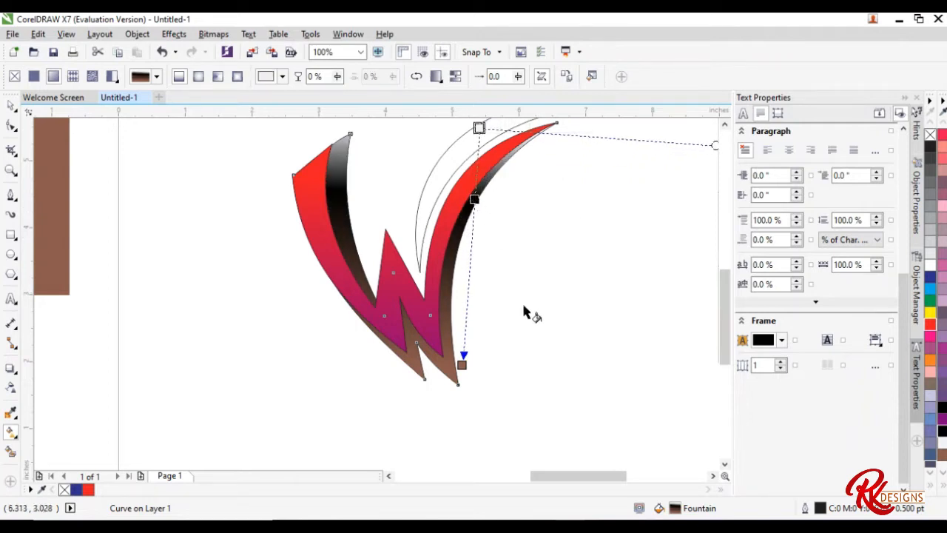
left_click(942, 491)
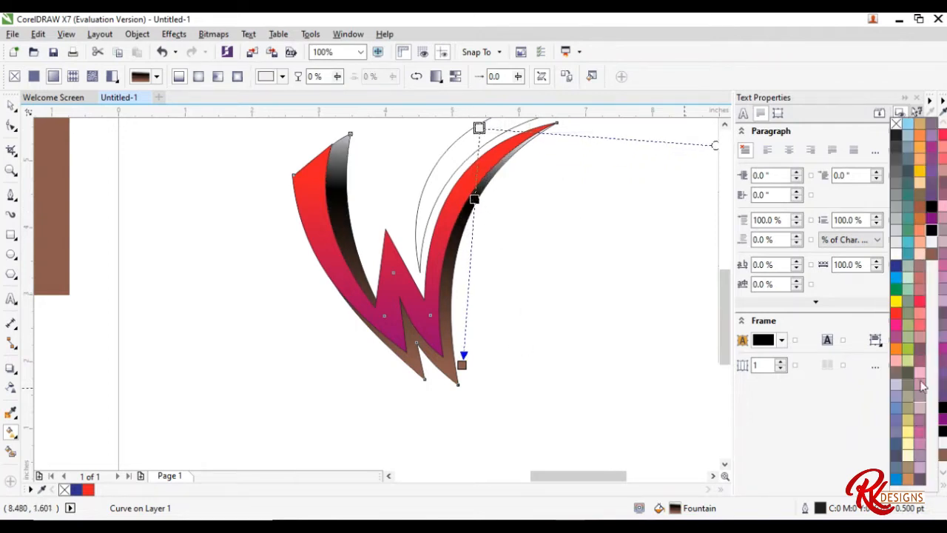
left_click(922, 260)
double_click(675, 512)
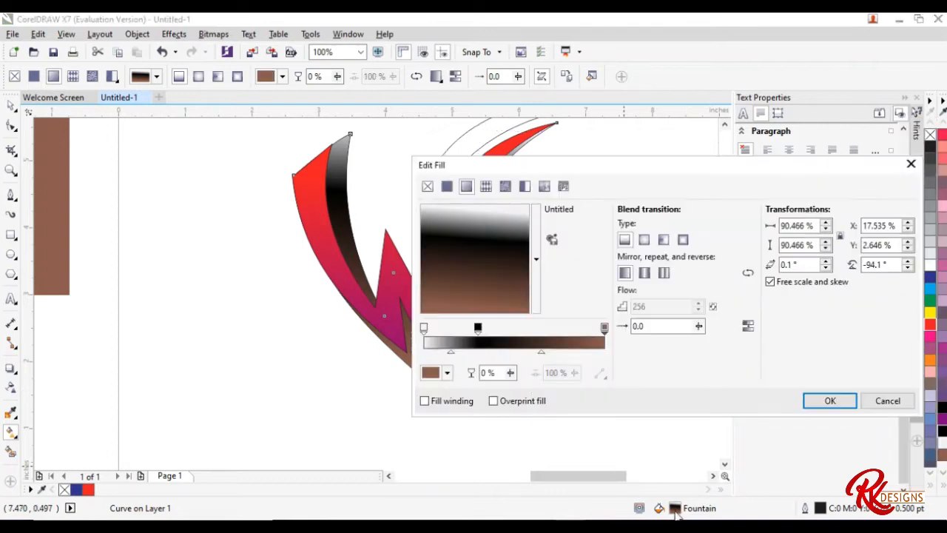
left_click_drag(516, 302, 529, 321)
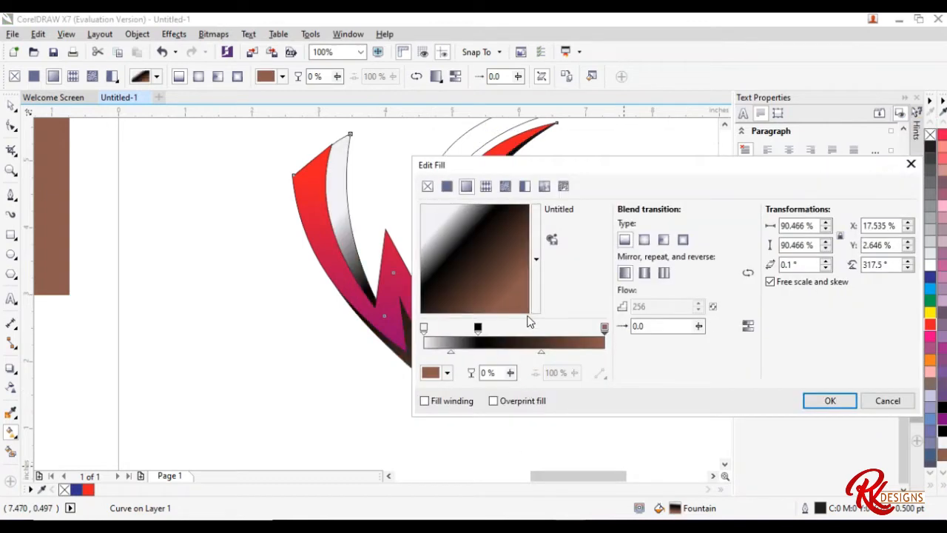
left_click(890, 406)
Slant the back shape's fountain fill, recolour its middle stop with the sampled purple and give its end stop a near-white colour.
left_click_drag(479, 129, 417, 137)
key("XF86MonBrightnessUp")
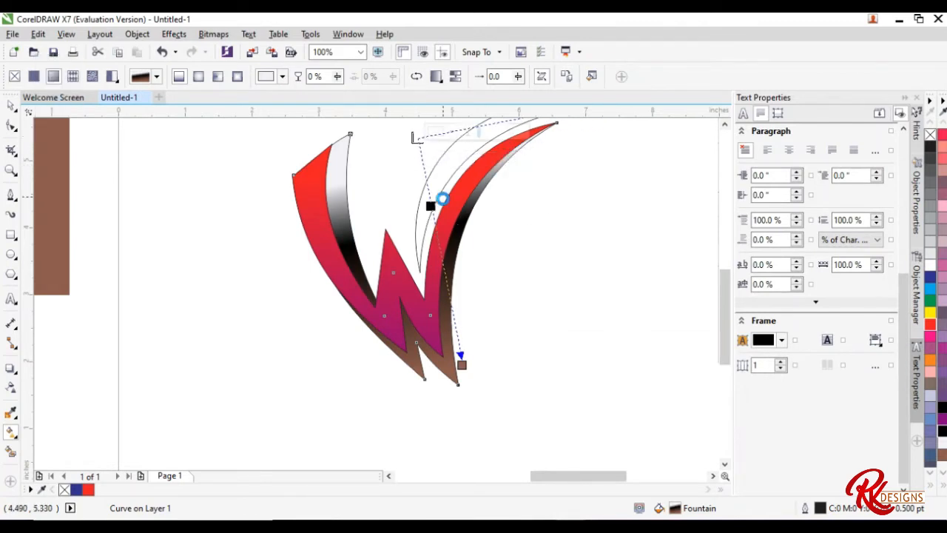
left_click_drag(942, 434, 431, 207)
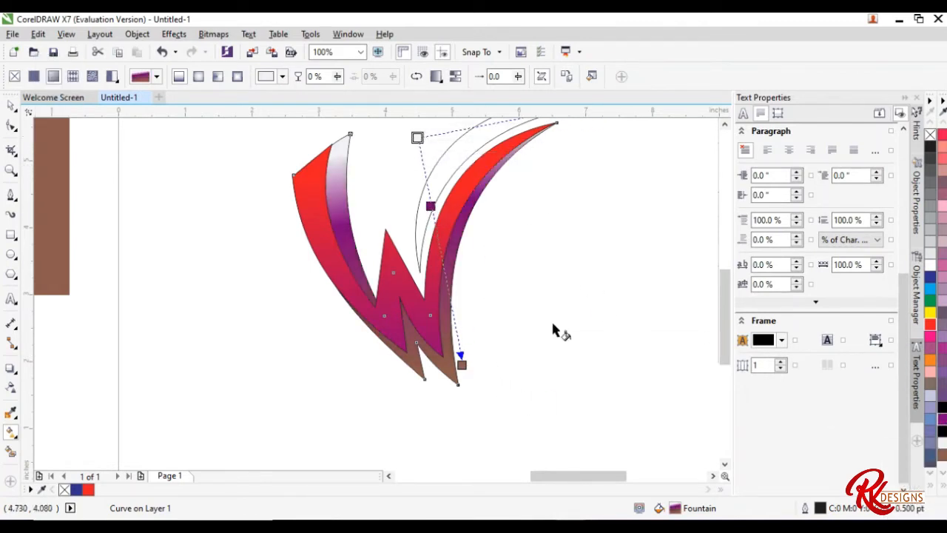
left_click_drag(930, 395, 261, 201)
scroll(286, 299, "down", 1)
Fill the logo's upper swoosh with the sampled brown and remove the outlines from all three logo shapes.
left_click(11, 106)
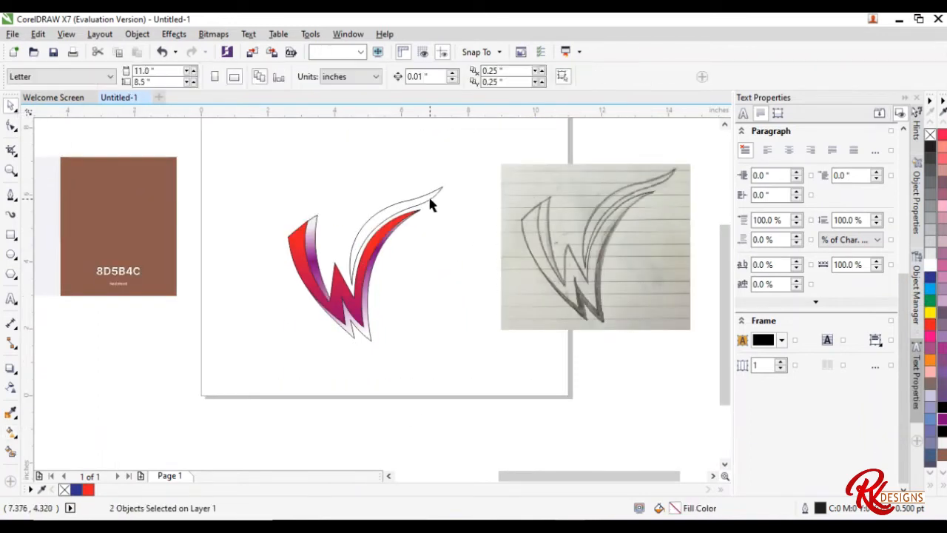
left_click(430, 197)
left_click_drag(466, 353, 272, 151)
left_click(585, 77)
left_click(581, 90)
left_click(411, 349)
Recolour the end stop at the bottom of the back shape's purple fountain fill with a pale lilac tint.
scroll(323, 316, "up", 1)
left_click(386, 336)
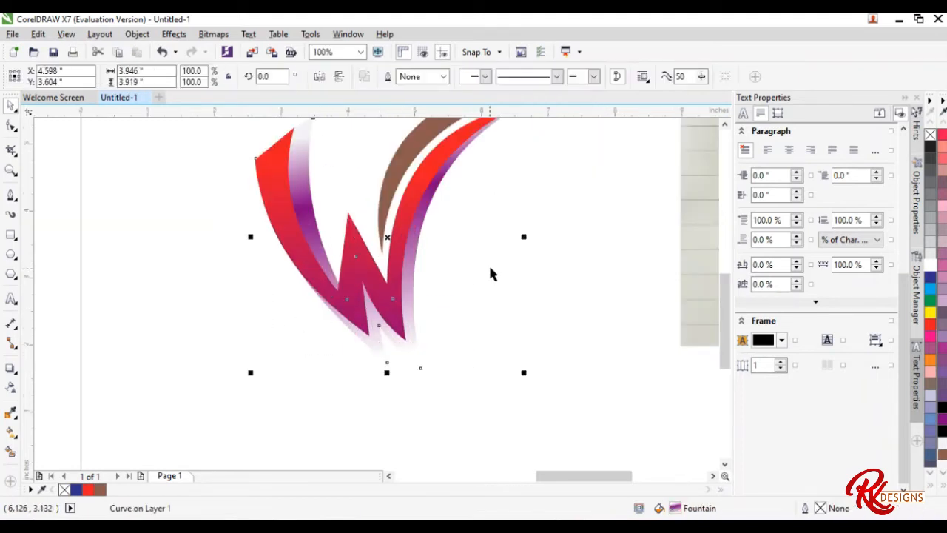
left_click(13, 432)
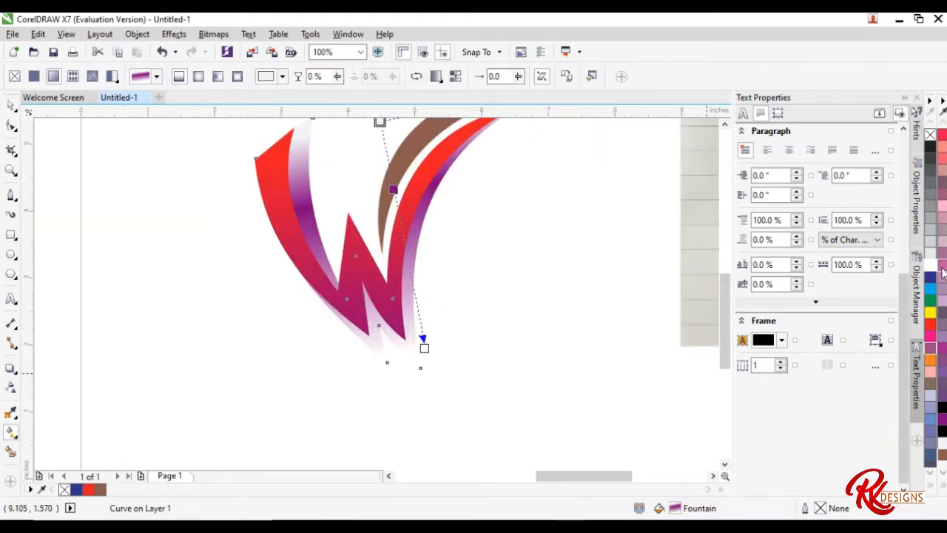
mouse_move(432, 372)
left_mouse_down()
mouse_move(439, 368)
mouse_move(420, 369)
left_mouse_up()
left_click_drag(943, 290, 420, 367)
left_click_drag(943, 249, 421, 369)
left_click(943, 485)
Apply a linear fountain fill along the upper swoosh, running from brown at the tip to red at the lower end.
scroll(350, 353, "down", 1)
left_click(392, 257)
left_click(376, 233)
left_click_drag(343, 278, 342, 279)
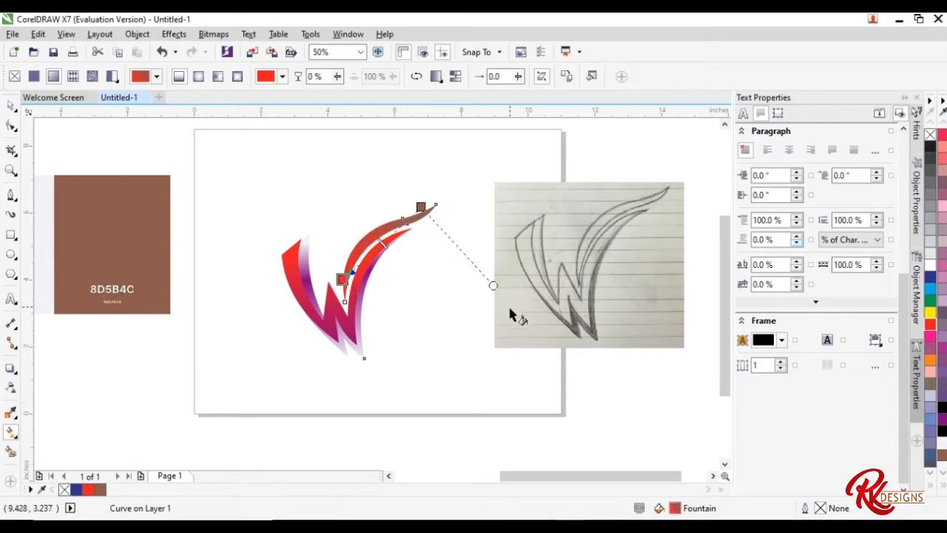
left_click(434, 276)
scroll(321, 324, "up", 1)
scroll(353, 309, "down", 1)
Select all three logo shapes, move the logo up on the page and enlarge it slightly.
left_click(11, 106)
left_click_drag(499, 389, 248, 166)
left_click_drag(385, 265, 381, 229)
left_click_drag(452, 319, 483, 348)
left_click(437, 250)
Move the sketch photo farther away from the page and place a duplicate of the whole logo beside the original.
scroll(428, 303, "down", 1)
left_click_drag(497, 286, 641, 268)
left_click_drag(460, 342, 347, 222)
scroll(412, 281, "up", 1)
left_click_drag(404, 280, 584, 277)
right_click(585, 277)
left_click(617, 275)
left_click(579, 326)
Copy the original front W's red-to-purple fountain fill onto the duplicate logo's back shape.
left_click(11, 432)
left_click(11, 452)
left_click(929, 252)
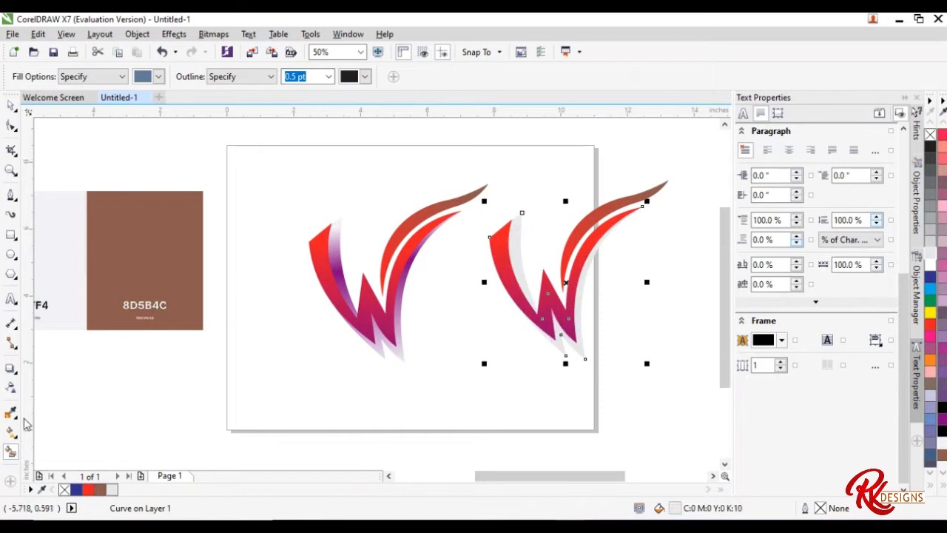
left_click(14, 434)
left_click(177, 78)
left_click(349, 323)
Copy the original back shape's purple fountain fill onto the duplicate logo's front W shape.
left_click(509, 271)
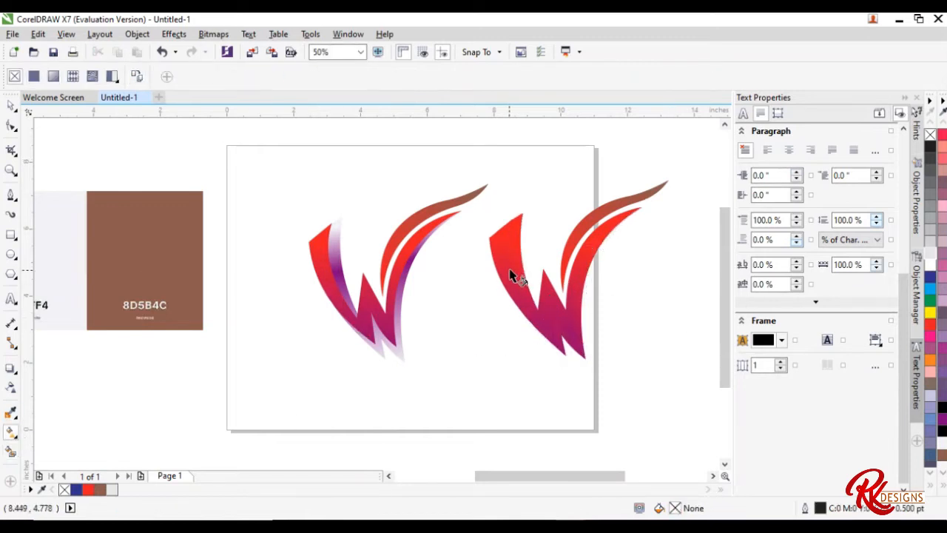
scroll(547, 292, "up", 2)
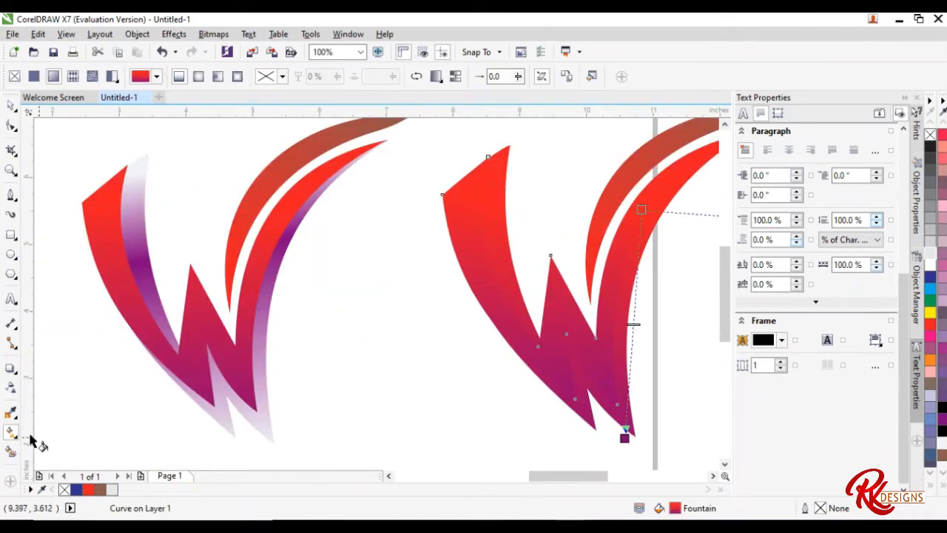
scroll(299, 330, "down", 1)
left_click(10, 451)
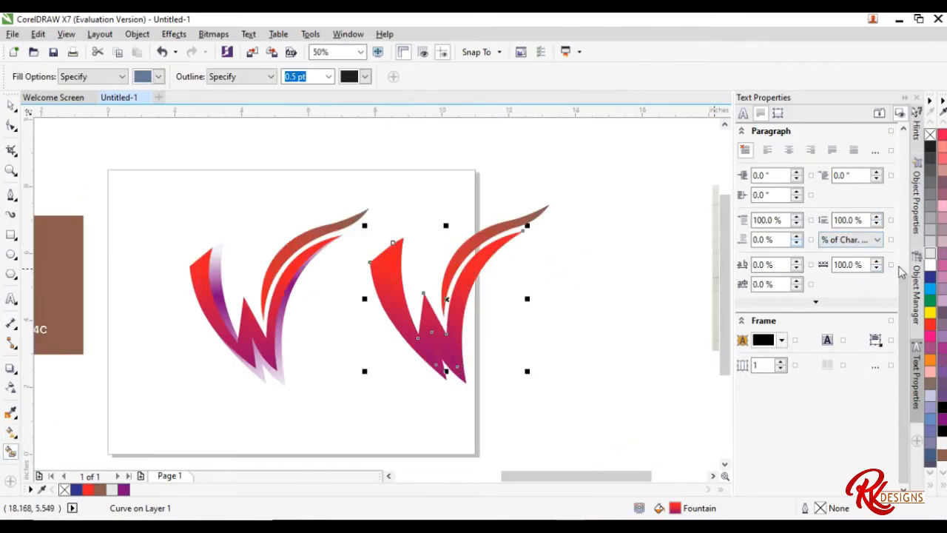
left_click(930, 253)
left_click(10, 434)
left_click(208, 284)
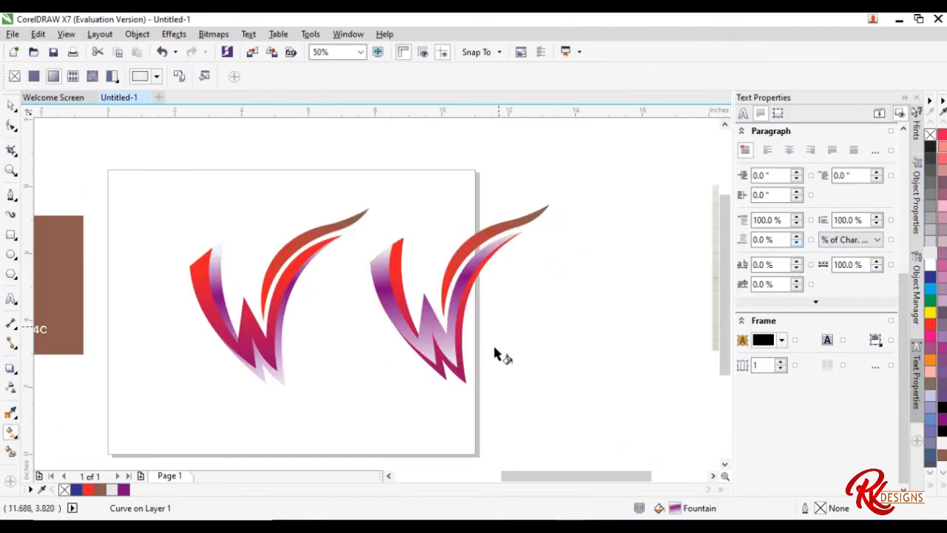
left_click(498, 332)
Adjust the fountain fill of the duplicate's upper swoosh so that brown covers most of its length.
left_click(469, 246)
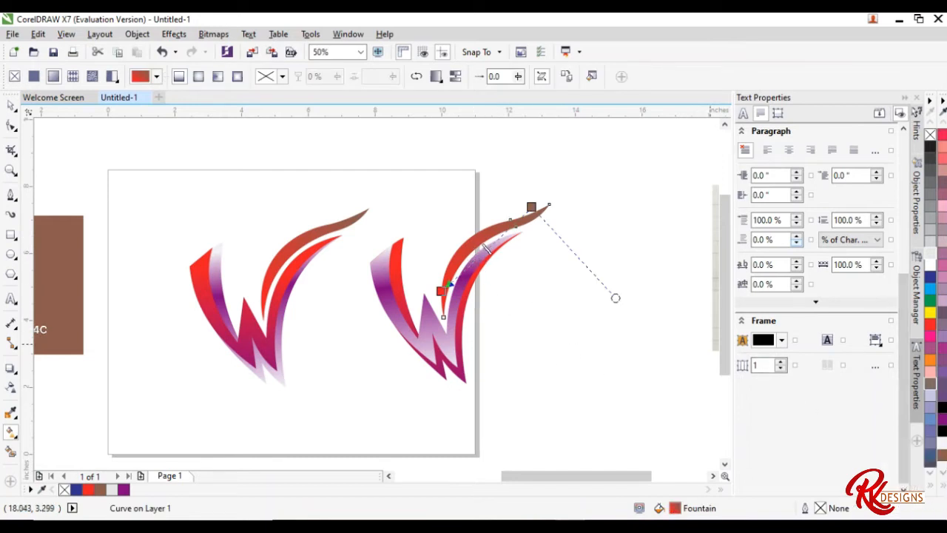
left_click_drag(476, 256, 475, 258)
left_click(333, 277)
Select both logos, move them left and scale them down to fit side by side on the page.
left_click_drag(596, 425, 141, 171)
left_click_drag(388, 273, 357, 273)
left_click_drag(523, 199, 474, 223)
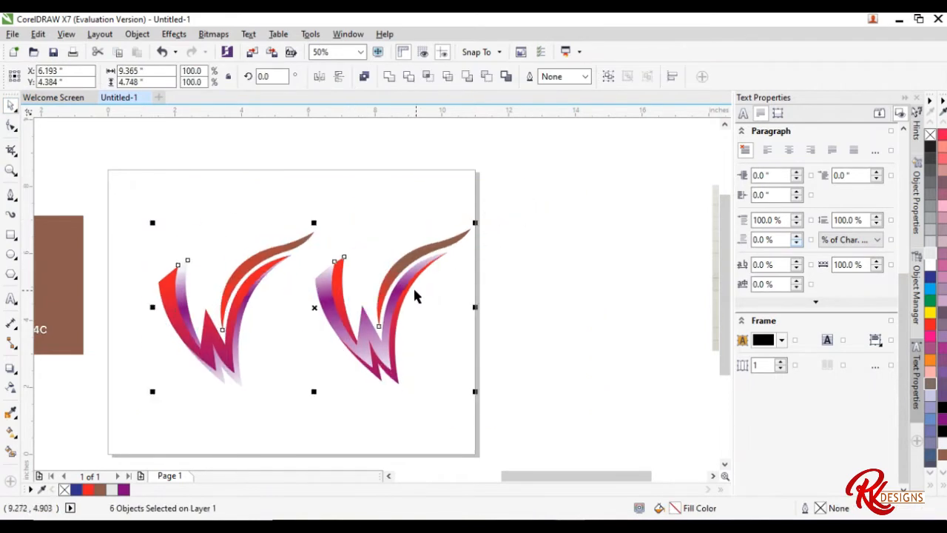
left_click(279, 335)
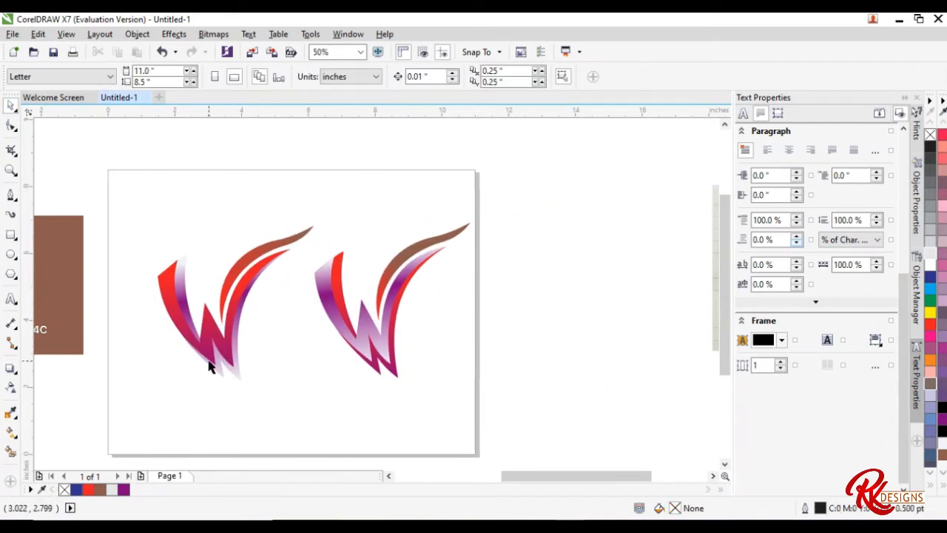
Give the original logo's back shape an outline and set the outline colour to mauve.
scroll(198, 353, "up", 2)
scroll(228, 360, "down", 2)
scroll(246, 372, "up", 1)
left_click(299, 381)
left_click(443, 77)
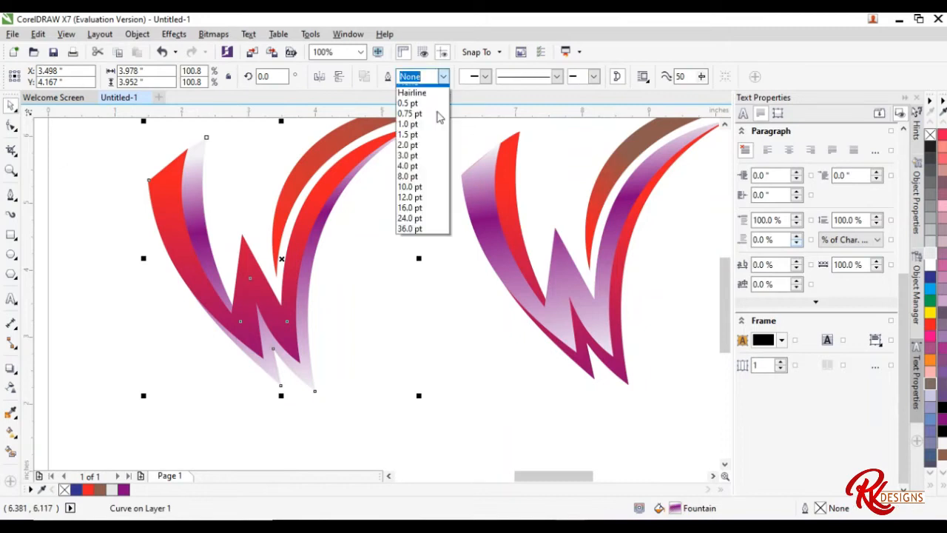
left_click(420, 148)
double_click(820, 508)
left_click(408, 147)
left_click(433, 183)
left_click(474, 402)
left_click(446, 360)
Move the duplicate logo off the page and move the original logo to the middle of the page.
scroll(333, 353, "down", 2)
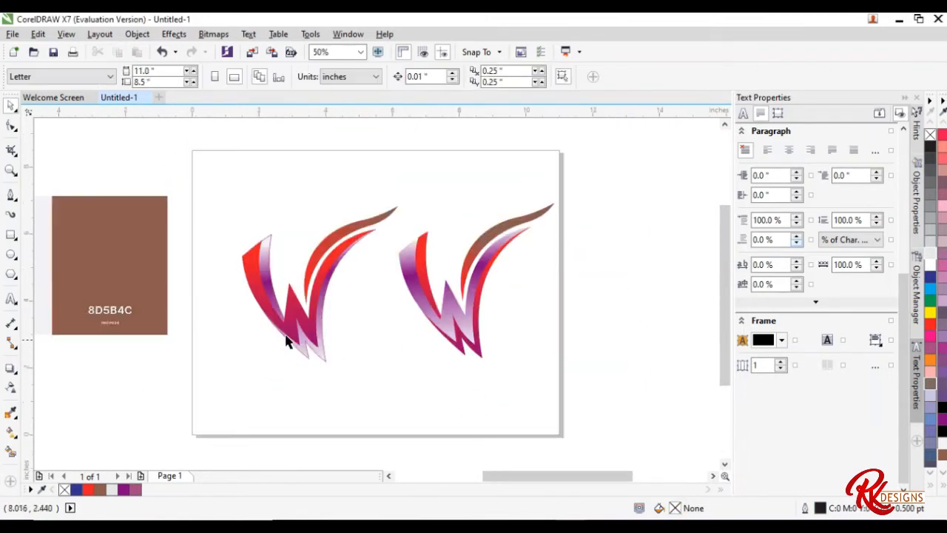
scroll(325, 338, "up", 2)
scroll(281, 302, "down", 2)
left_click_drag(401, 154, 400, 151)
left_click_drag(494, 255, 648, 243)
left_click_drag(473, 373, 161, 113)
left_click_drag(337, 278, 391, 268)
left_click_drag(384, 304, 395, 309)
Make the tip of the original swoosh's fountain fill off-white, with brown as the intermediate stop above the red end.
scroll(401, 328, "up", 1)
left_click(388, 191)
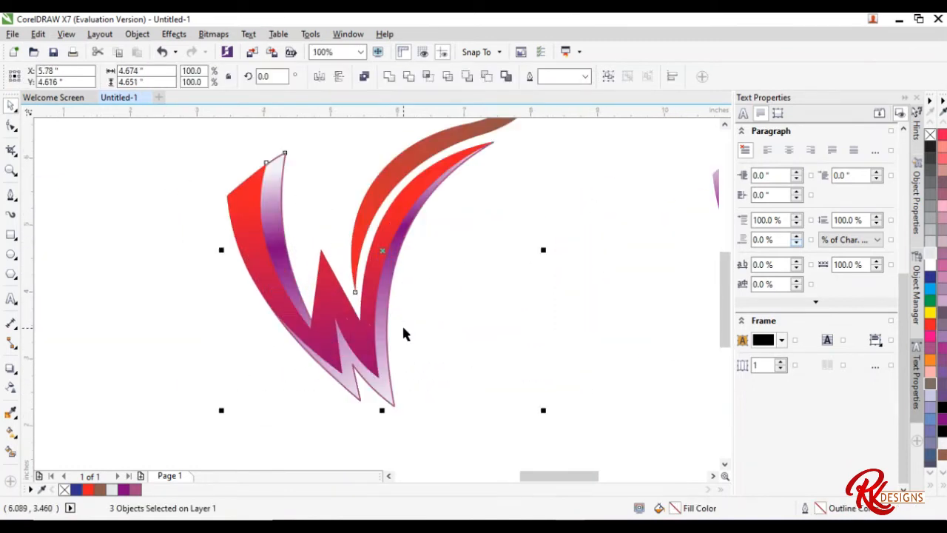
left_click(11, 433)
scroll(419, 316, "down", 1)
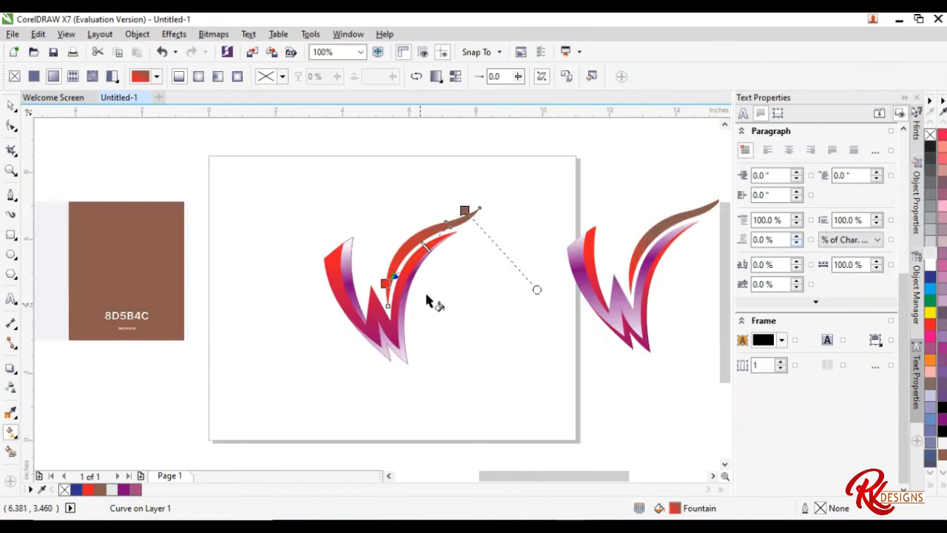
left_click_drag(942, 442, 436, 235)
scroll(423, 219, "up", 4)
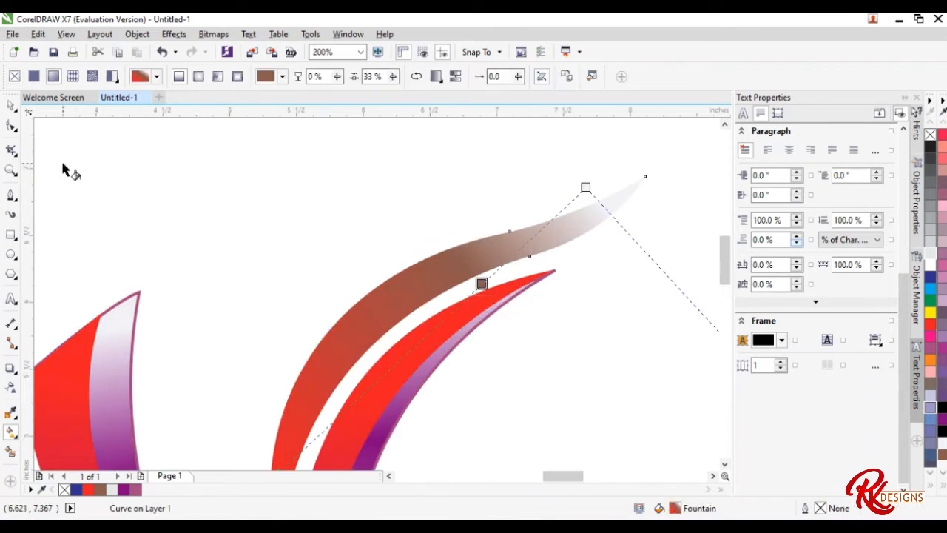
Set the outline width of the original logo's upper swoosh to 0.5 pt.
key("space")
left_click(442, 76)
left_click(408, 111)
left_click(442, 76)
left_click(412, 101)
left_click(442, 76)
left_click(408, 111)
Set the outline colour of the original logo's upper swoosh to brown.
scroll(419, 172, "down", 2)
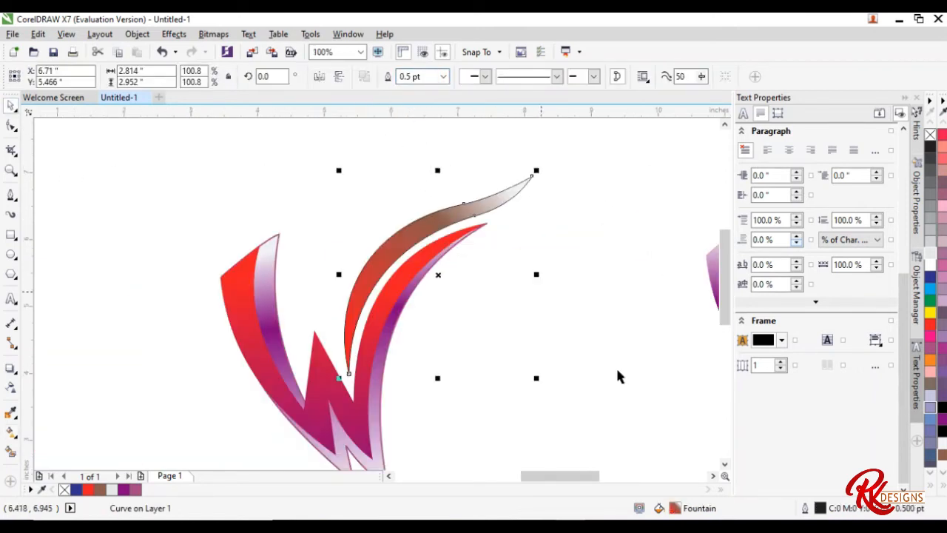
double_click(819, 510)
left_click(600, 161)
scroll(613, 232, "down", 3)
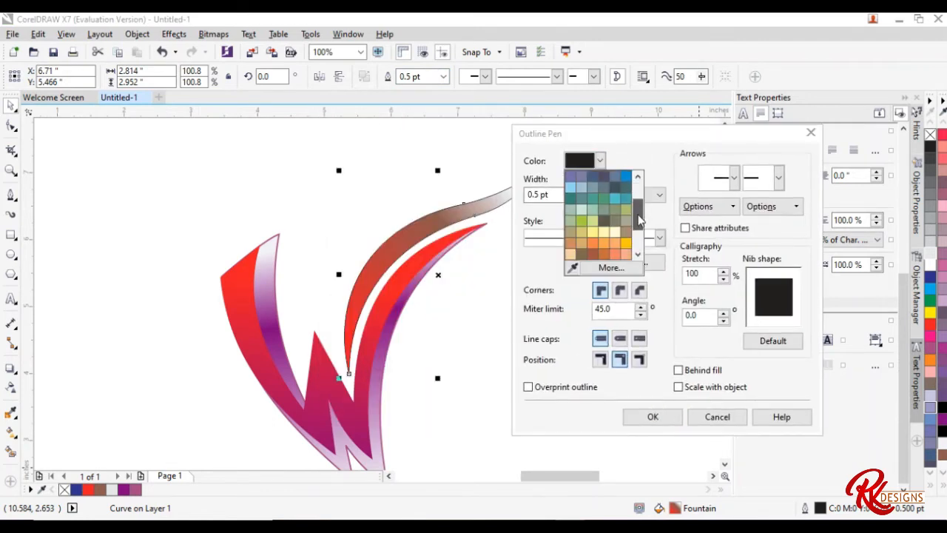
left_click(616, 224)
left_click(652, 417)
left_click(536, 252)
Select the whole original logo and shift it slightly to the right on the page.
scroll(533, 182, "up", 1)
scroll(479, 281, "down", 2)
left_click_drag(512, 385, 512, 384)
left_click_drag(396, 301, 406, 298)
left_click(472, 328)
left_click_drag(343, 287, 304, 273)
Add the text "You Brand Name" below the logo, enlarge it to about 36.6 pt and move it up under the W.
key("F8")
left_click(287, 369)
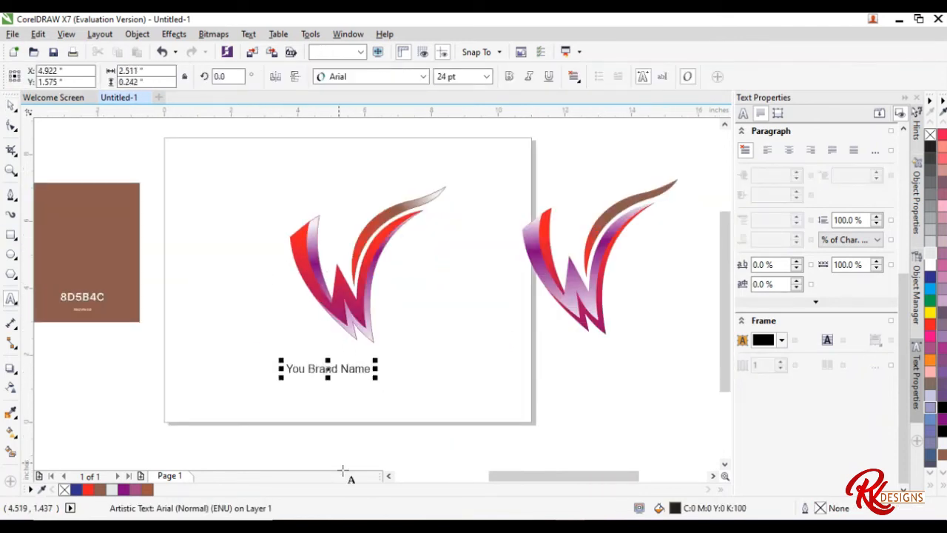
left_click_drag(420, 349, 422, 348)
left_click_drag(393, 373, 400, 363)
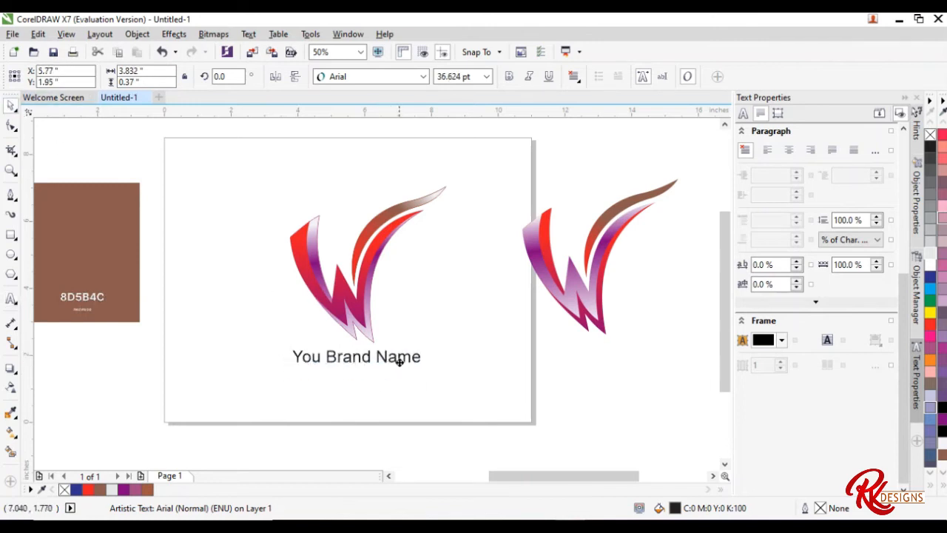
Try the fonts Bowlby One SC and Bauhaus 93 on the brand name, scaling the text to 28.65 pt.
left_click(424, 77)
left_click(414, 144)
left_click_drag(455, 341, 445, 349)
left_click(423, 76)
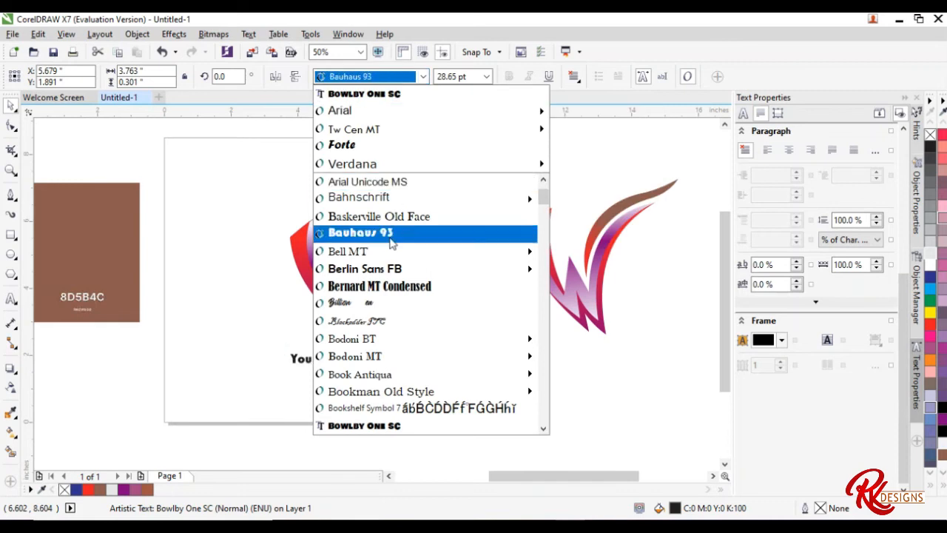
left_click(384, 230)
Set the brand name's font to Berlin Sans FB, enlarge the text slightly and reposition it centred below the logo.
left_click(423, 76)
left_click(408, 269)
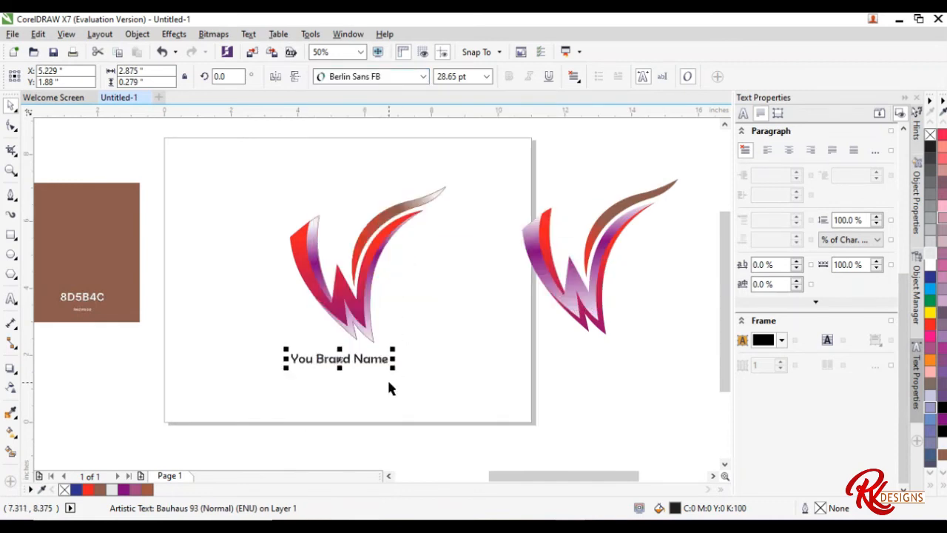
left_click_drag(409, 375, 410, 376)
left_click_drag(390, 364, 398, 361)
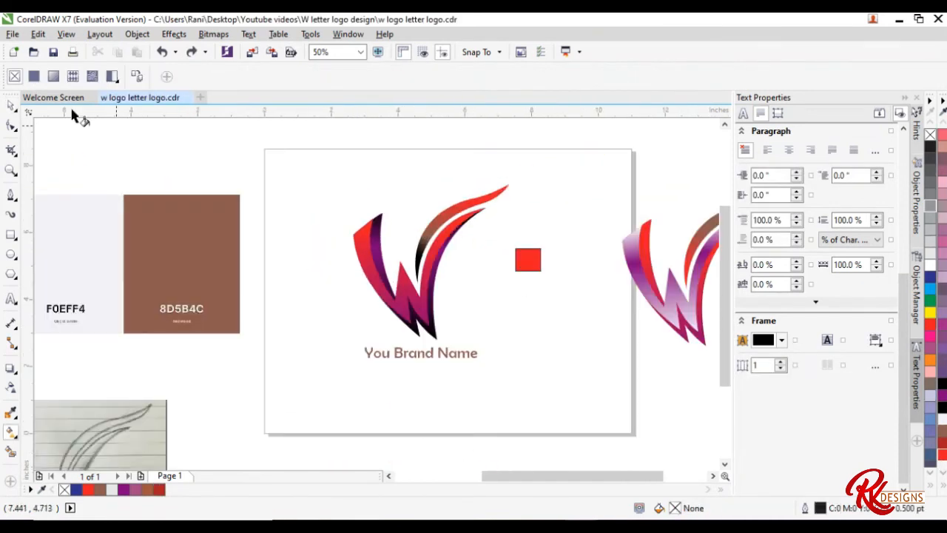
Examine the upper swoosh's curve and the neighbouring arm edges of the recoloured logo up close.
scroll(445, 221, "up", 2)
left_click(465, 213)
scroll(445, 220, "down", 1)
left_click(11, 125)
scroll(438, 229, "up", 1)
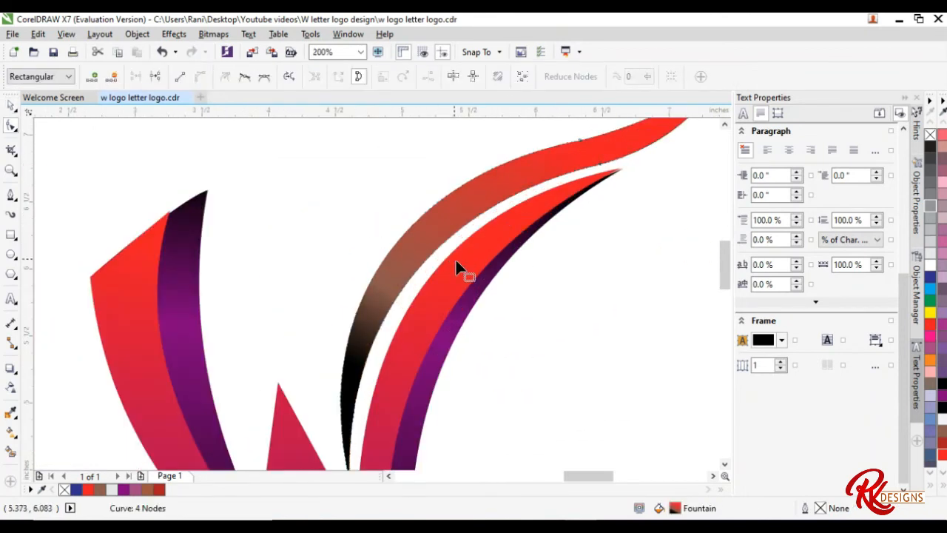
scroll(449, 257, "down", 1)
key("space")
scroll(439, 264, "up", 1)
scroll(414, 260, "down", 1)
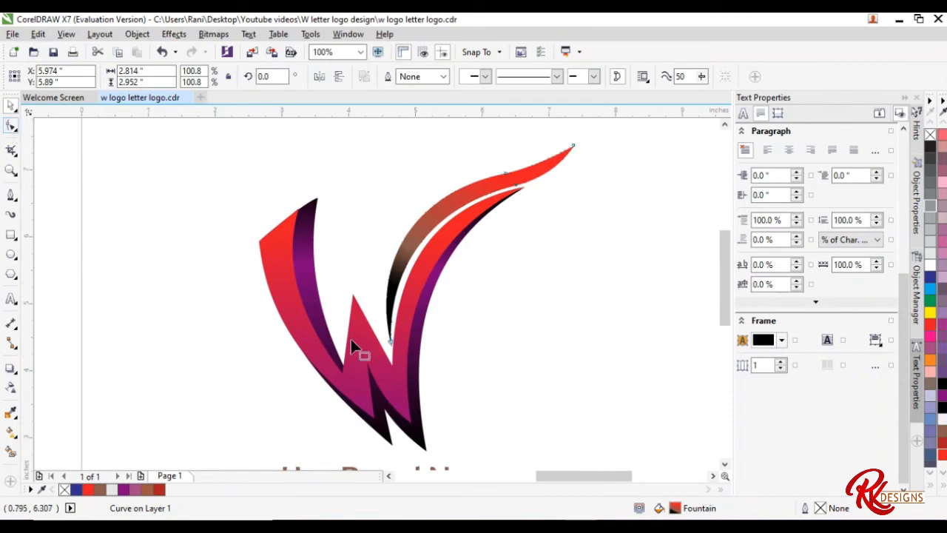
Adjust the dark back shape's curve so that its edge follows the red front W more closely.
left_click(10, 125)
scroll(393, 350, "up", 2)
left_click(268, 404)
scroll(270, 400, "down", 1)
scroll(287, 337, "up", 1)
left_click_drag(285, 352, 290, 353)
scroll(290, 353, "down", 2)
scroll(317, 327, "up", 2)
left_click_drag(321, 252, 315, 248)
scroll(350, 243, "down", 2)
scroll(442, 169, "up", 2)
Move the tip node of the dark back shape's upper right arm to close the gap beside the red front arm's tip.
left_click(408, 194)
left_click_drag(409, 195, 405, 190)
scroll(431, 203, "up", 2)
left_click(460, 198)
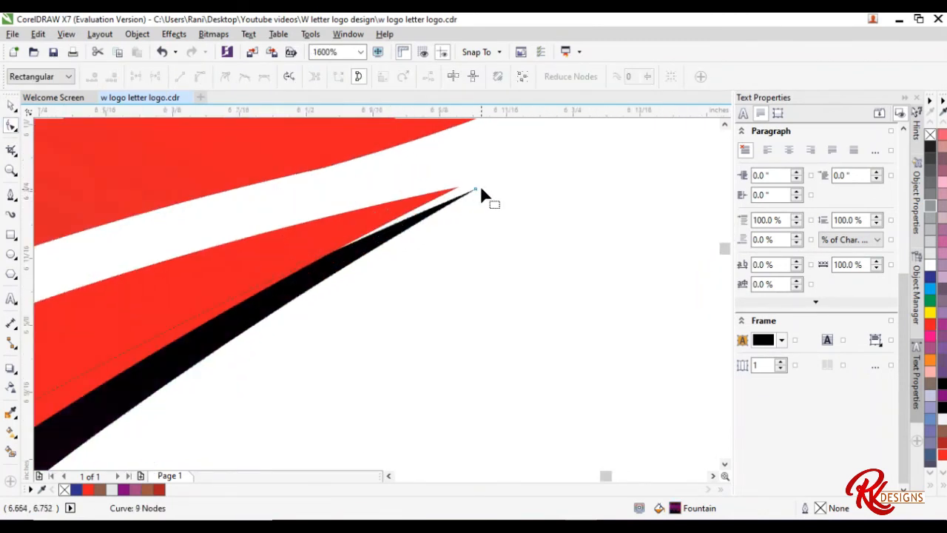
left_click_drag(476, 189, 471, 179)
Adjust the red front shape's upper corner and slanted top edge on the left arm to line up with the dark back shape's edge.
scroll(471, 180, "down", 2)
scroll(487, 159, "down", 2)
scroll(200, 201, "up", 4)
scroll(416, 253, "down", 3)
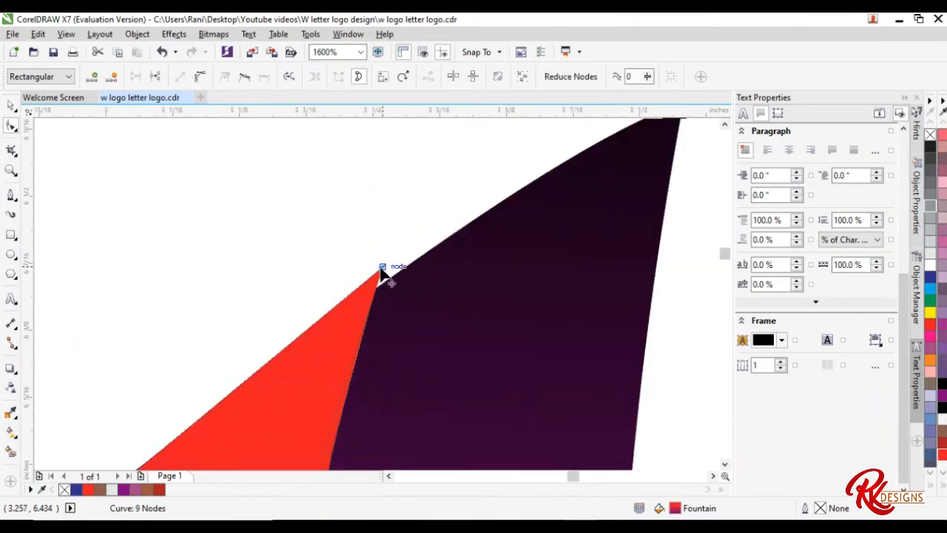
scroll(379, 273, "down", 1)
scroll(410, 272, "up", 1)
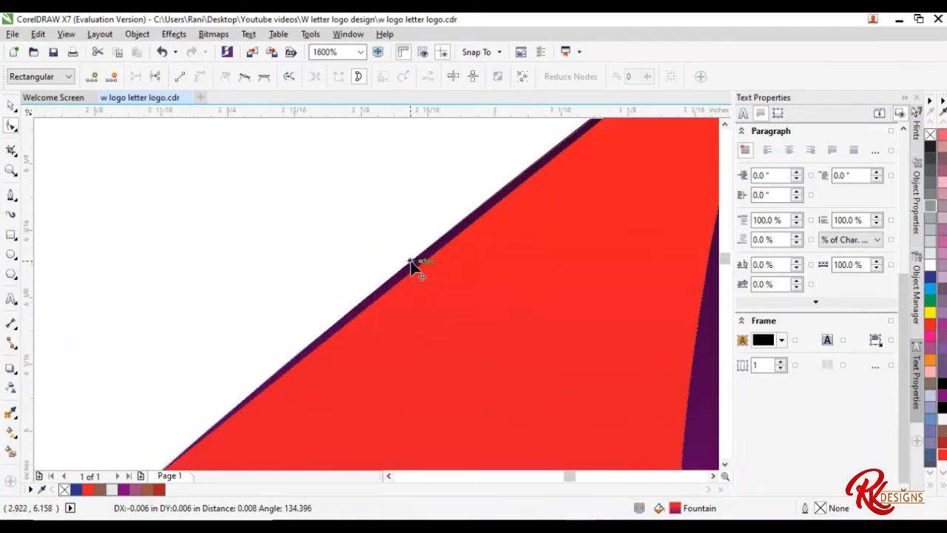
left_click_drag(410, 261, 410, 259)
scroll(405, 222, "down", 4)
scroll(506, 387, "up", 2)
scroll(503, 386, "down", 2)
scroll(457, 383, "up", 2)
scroll(451, 377, "down", 2)
scroll(297, 290, "up", 1)
scroll(295, 290, "down", 3)
Change the brand name's uniform fill to a darker shade of brown.
key("space")
left_click_drag(185, 152, 457, 390)
left_click(456, 390)
left_click(408, 362)
double_click(675, 508)
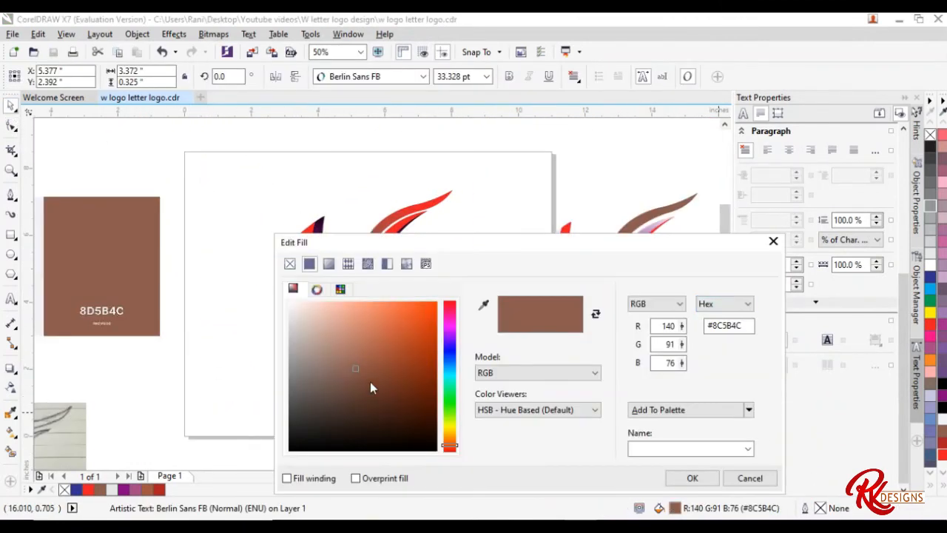
left_click(373, 380)
left_click_drag(615, 243, 869, 204)
left_click(935, 436)
left_click(330, 399)
scroll(330, 399, "down", 1)
scroll(314, 419, "up", 1)
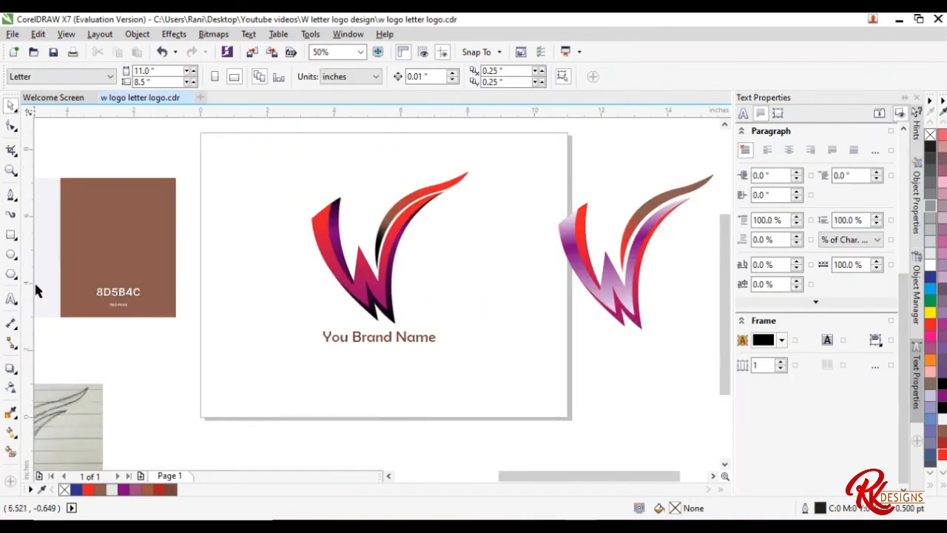
Add the text THANK YOU SO MUCH FOR WATCHING near the page's lower edge, below the brand name, and enlarge it.
left_click(281, 396)
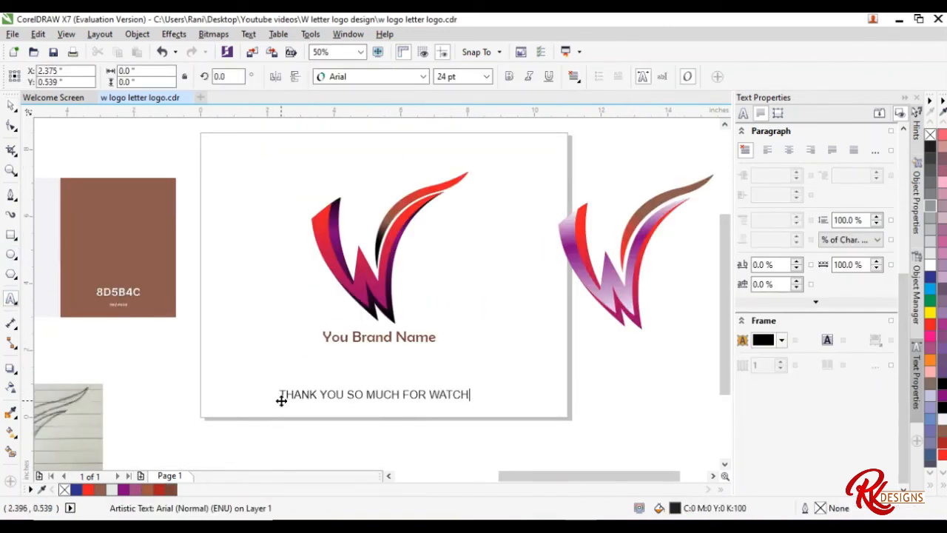
key("Escape")
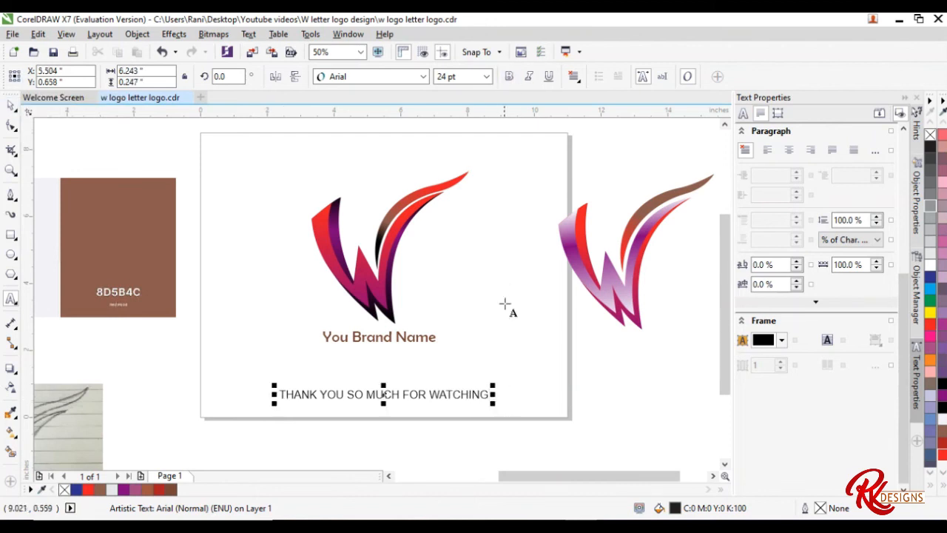
mouse_move(493, 403)
left_mouse_down()
mouse_move(581, 408)
mouse_move(506, 394)
left_mouse_up()
left_click(534, 426)
Scale down the lighter second logo variant and place it on the page to the right of the main logo.
left_click_drag(725, 314, 725, 303)
scroll(487, 261, "down", 1)
left_click_drag(641, 353, 511, 218)
scroll(510, 260, "up", 1)
left_click_drag(693, 190, 629, 253)
left_click_drag(571, 312, 473, 302)
left_click(598, 239)
Scale down the pencil sketch photo and place it on the page to the left of the main logo.
scroll(597, 239, "down", 1)
scroll(497, 295, "up", 1)
left_click_drag(177, 348, 300, 203)
mouse_move(300, 202)
left_mouse_down()
mouse_move(245, 279)
mouse_move(214, 279)
left_mouse_up()
left_click_drag(185, 327, 357, 241)
scroll(357, 241, "down", 2)
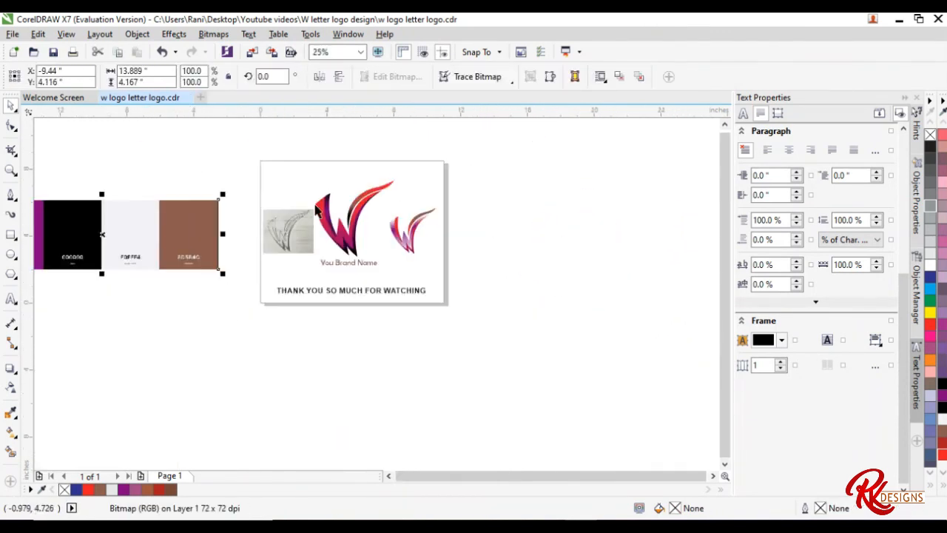